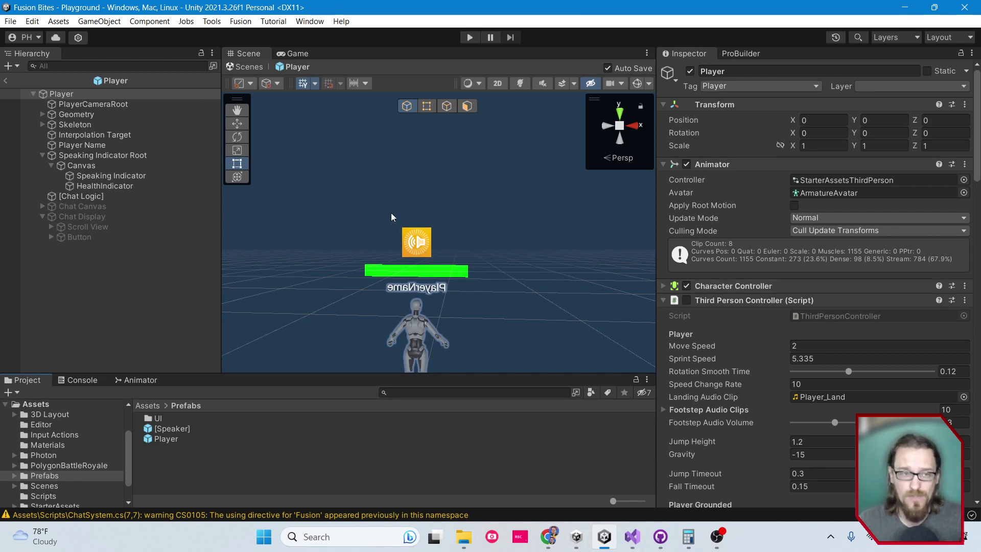
# Inspect HealthIndicator's Rect Transform, try a right-edge pivot with Pivot X 0, then undo it
pyautogui.click(69, 156)
pyautogui.click(110, 167)
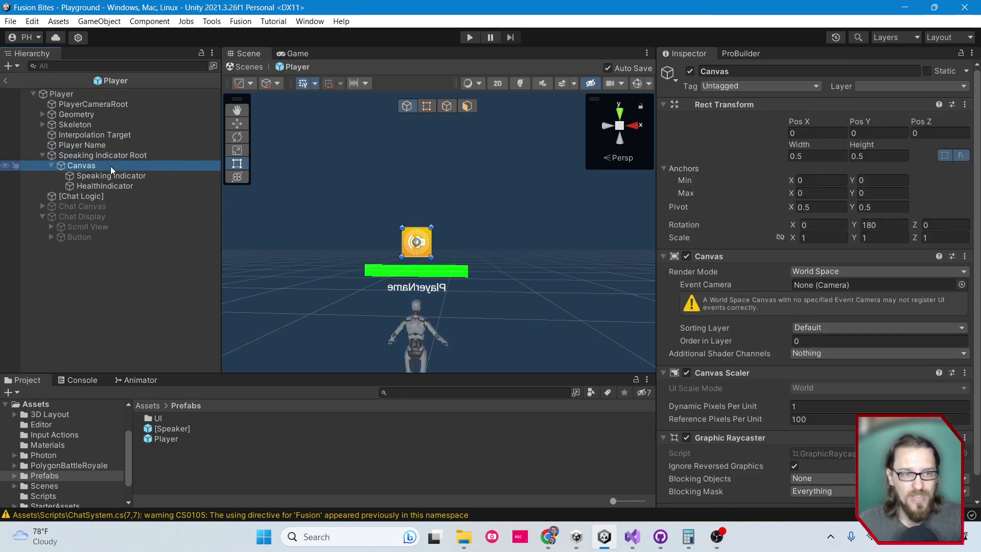
pyautogui.click(108, 186)
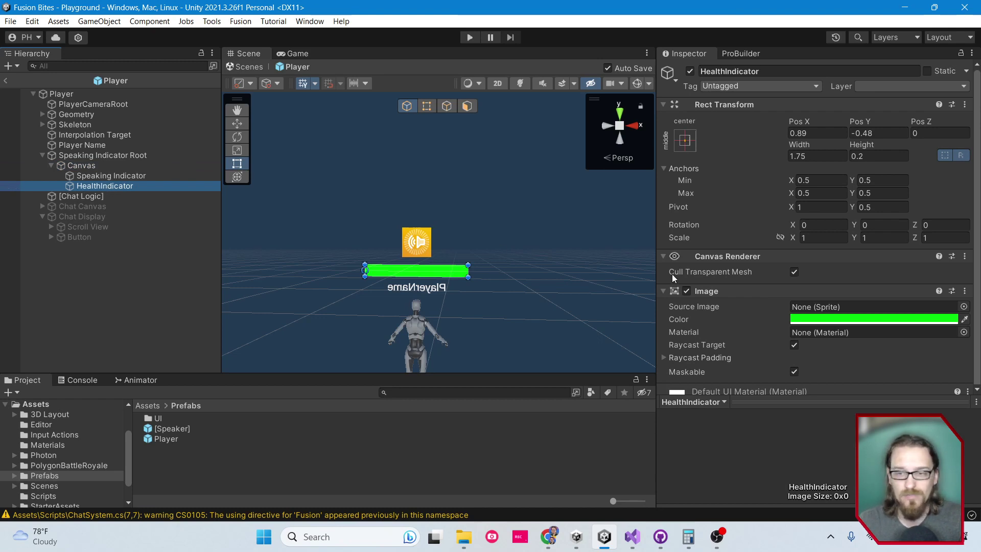
pyautogui.scroll(-3, 791, 200)
pyautogui.scroll(2, 731, 244)
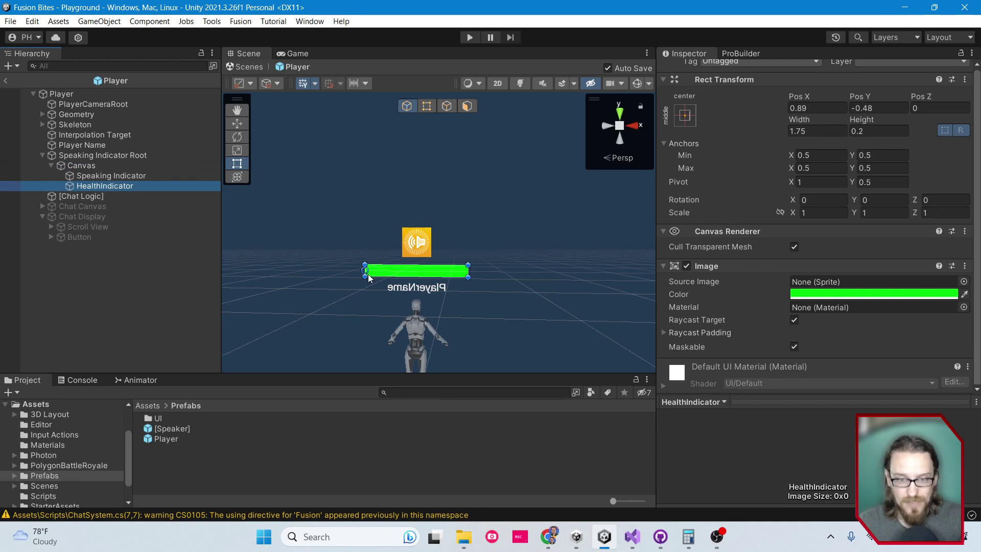
pyautogui.click(685, 116)
pyautogui.hotkey('shift', 'alt')
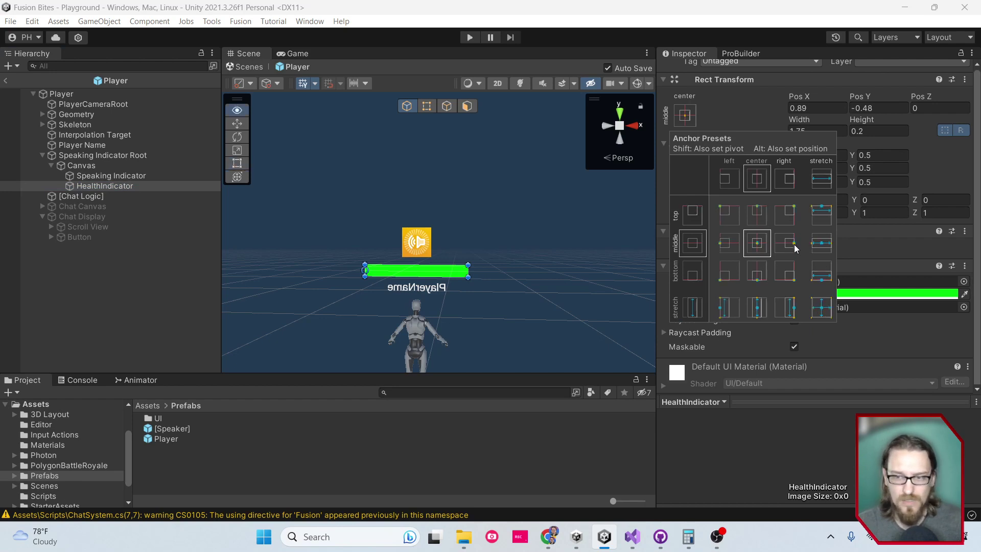
pyautogui.keyDown('alt'); pyautogui.keyDown('shift'); pyautogui.click(790, 248); pyautogui.keyUp('shift'); pyautogui.keyUp('alt')
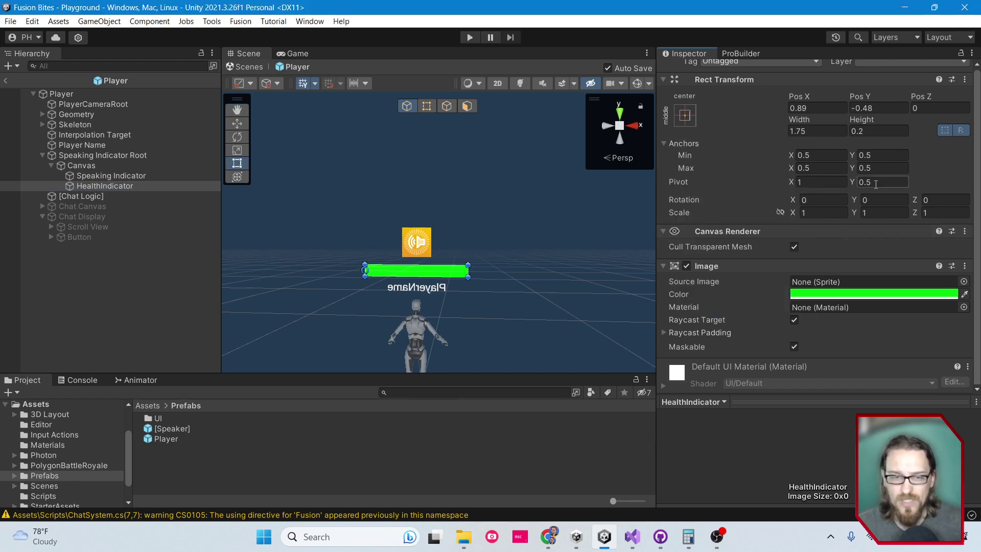
pyautogui.click(818, 183)
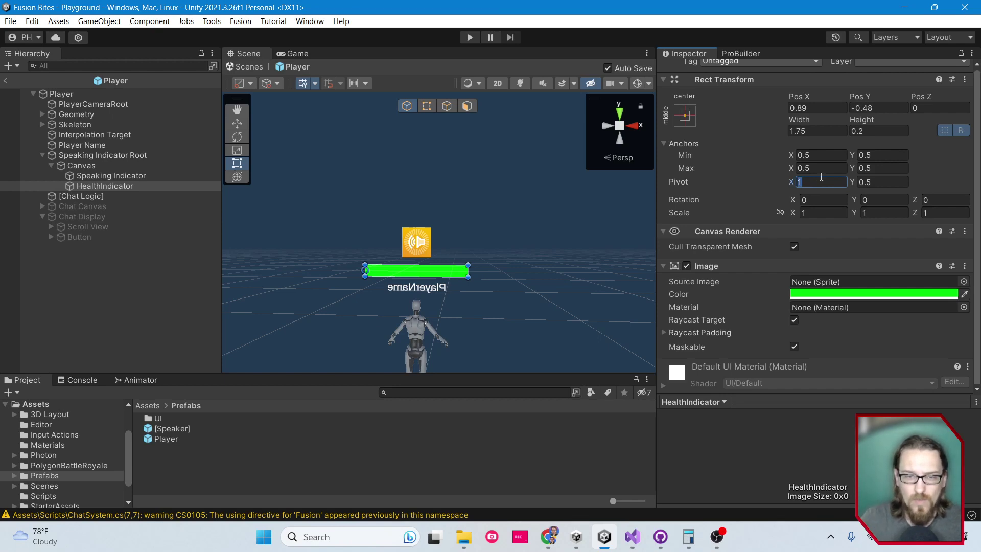
pyautogui.write('0')
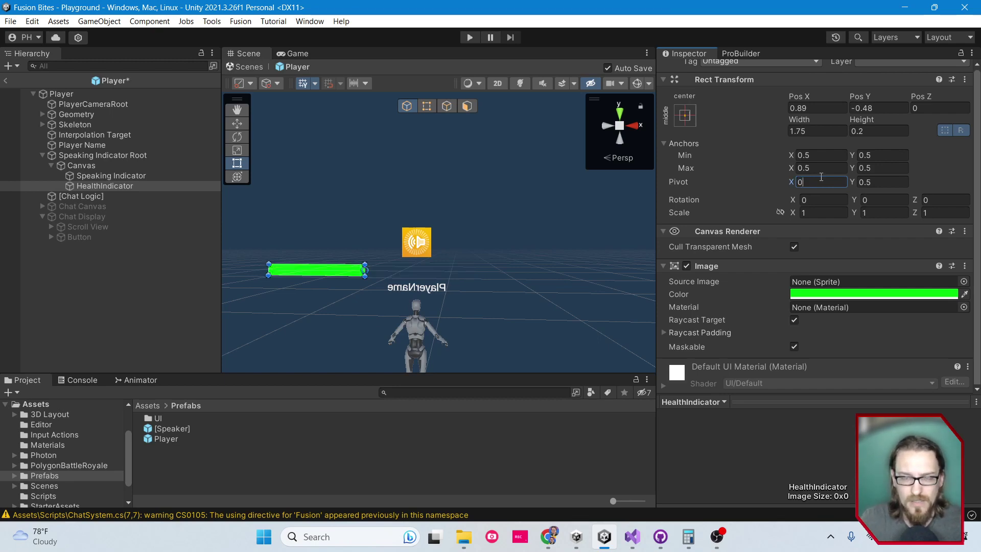
pyautogui.hotkey('ctrl', 'z')
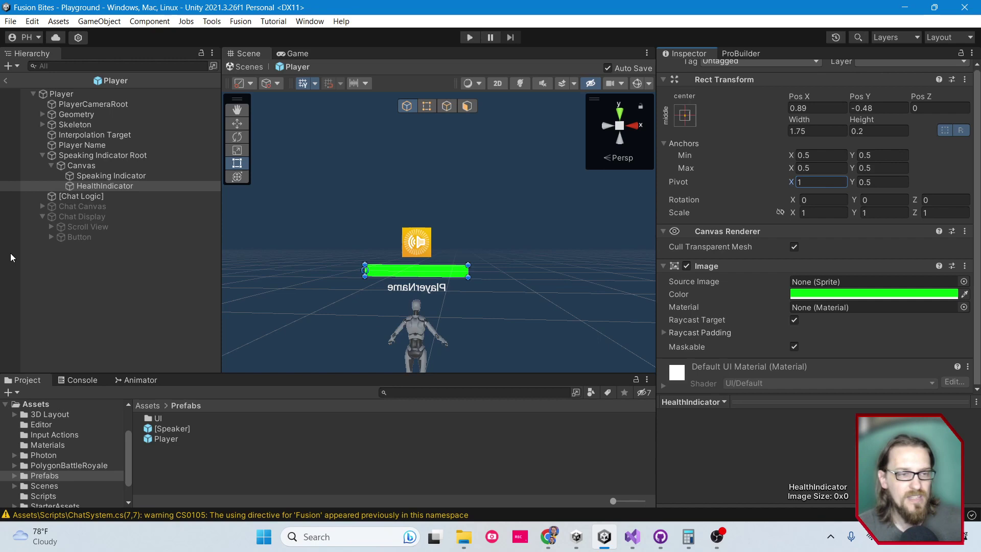
pyautogui.moveTo(100, 186)
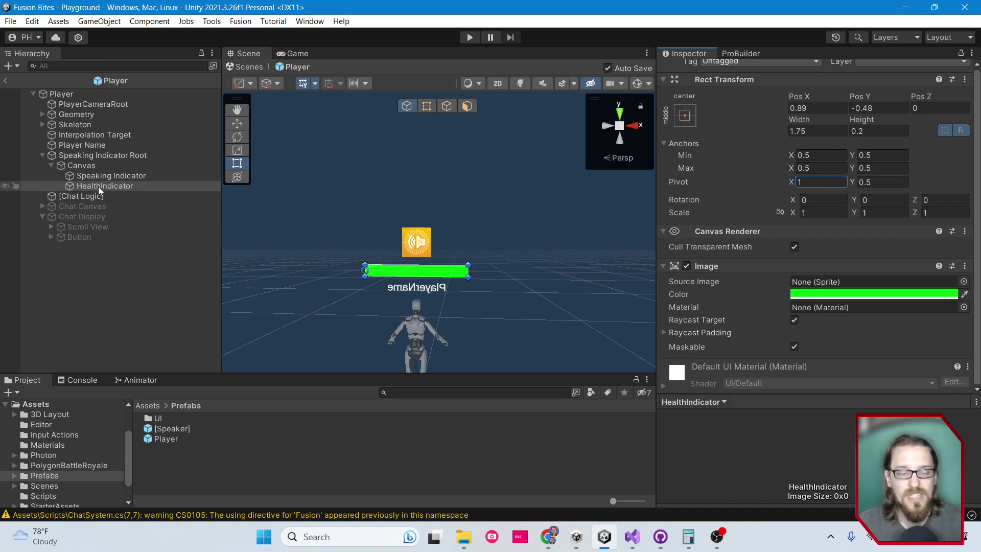
# Select the Player root and open its PlayerStats script in Visual Studio
pyautogui.click(122, 96)
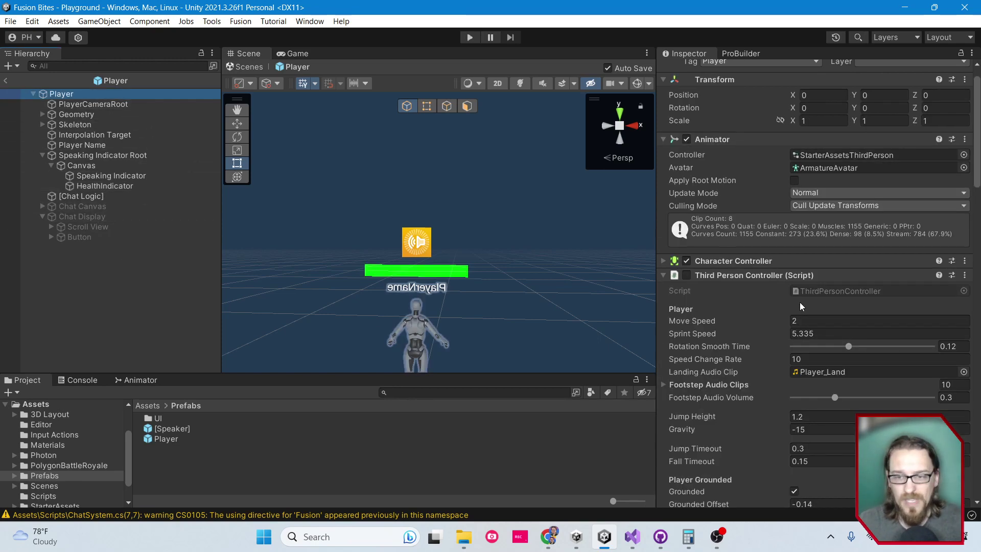
pyautogui.scroll(-2, 799, 302)
pyautogui.moveTo(977, 179); pyautogui.dragTo(977, 480)
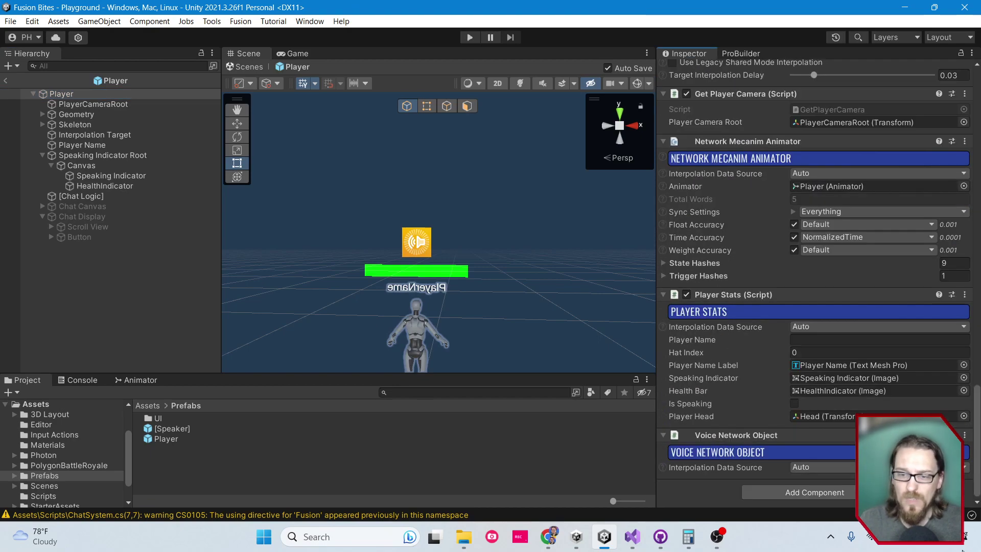
pyautogui.doubleClick(758, 312)
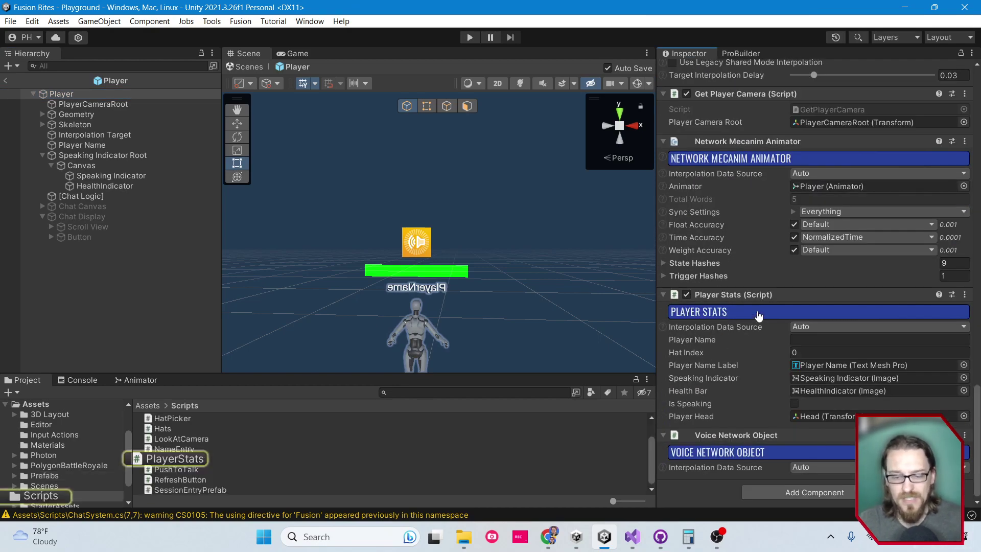
# Duplicate the networked hatIndex property line just below itself
pyautogui.scroll(2, 453, 354)
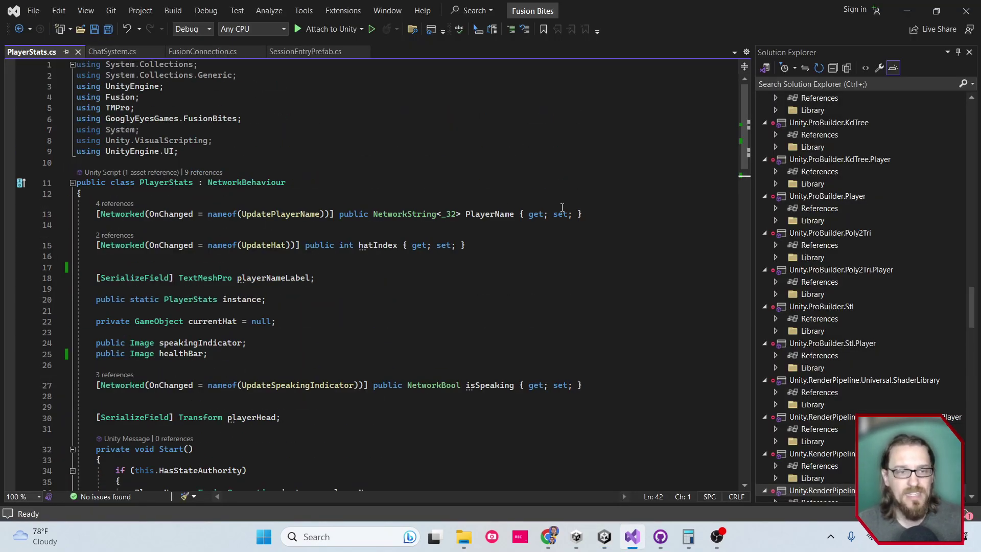
pyautogui.moveTo(495, 245); pyautogui.dragTo(88, 247)
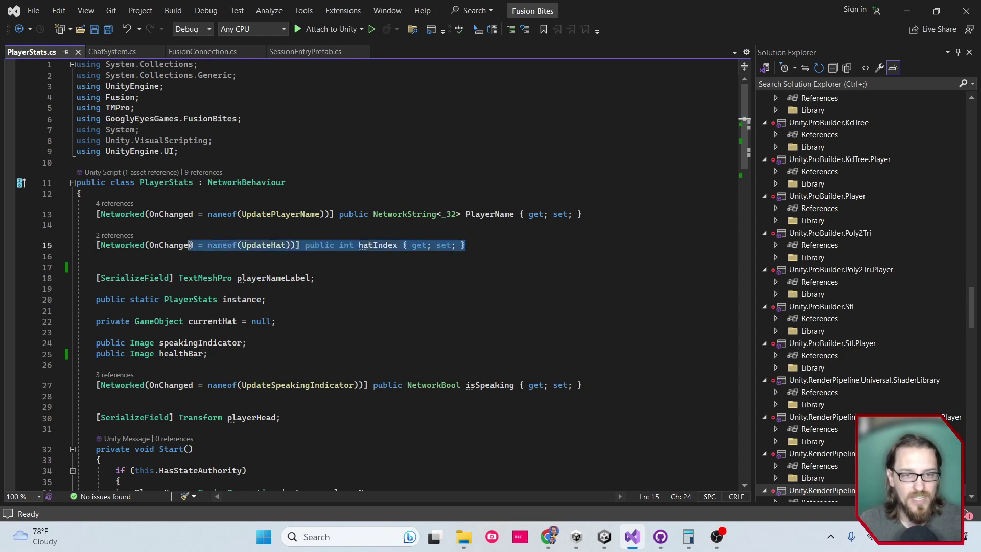
pyautogui.hotkey('ctrl', 'c')
pyautogui.click(467, 245)
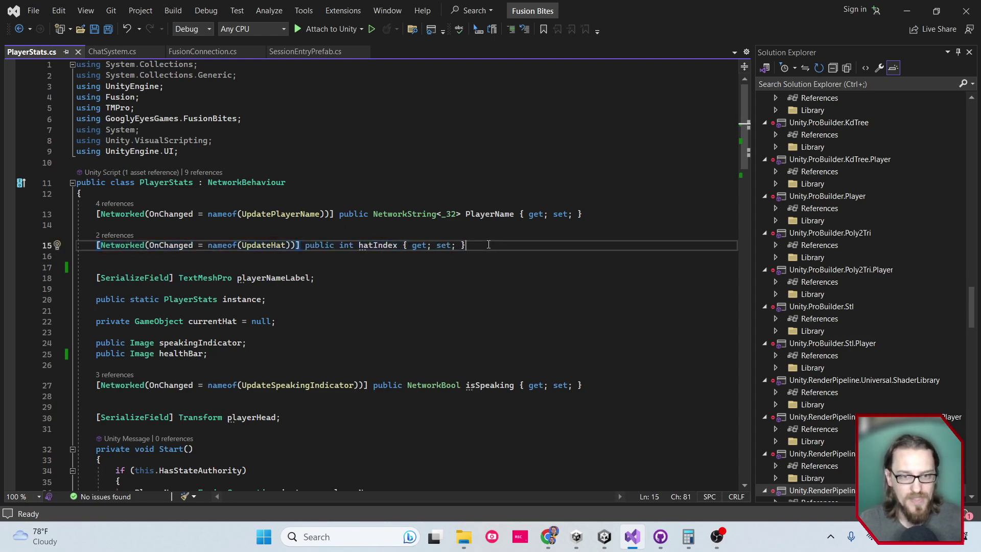
pyautogui.press('Return')
pyautogui.press('Return')
pyautogui.hotkey('ctrl', 'v')
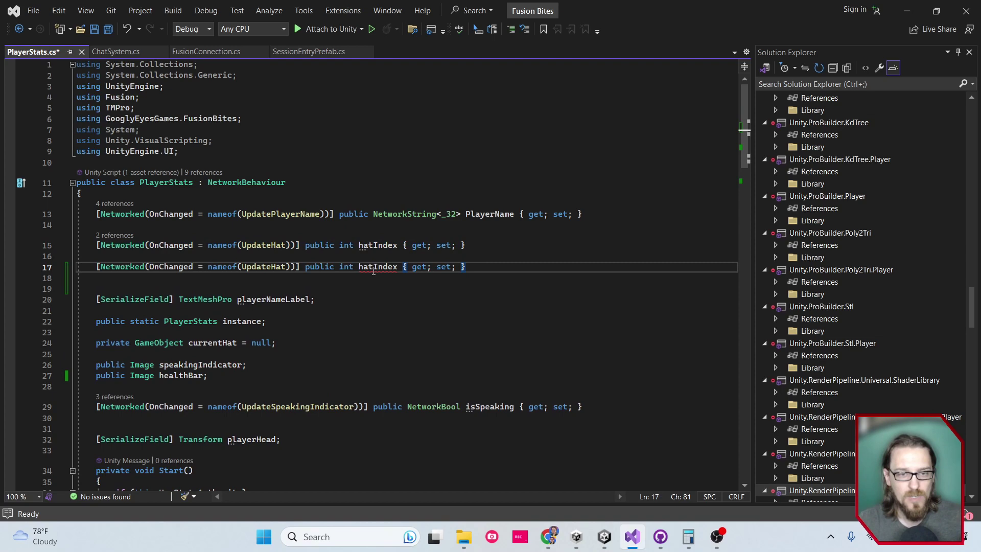
# Turn the copy into a float named Health with OnChanged = nameof(UpdateHealth)
pyautogui.click(345, 276)
pyautogui.doubleClick(346, 276)
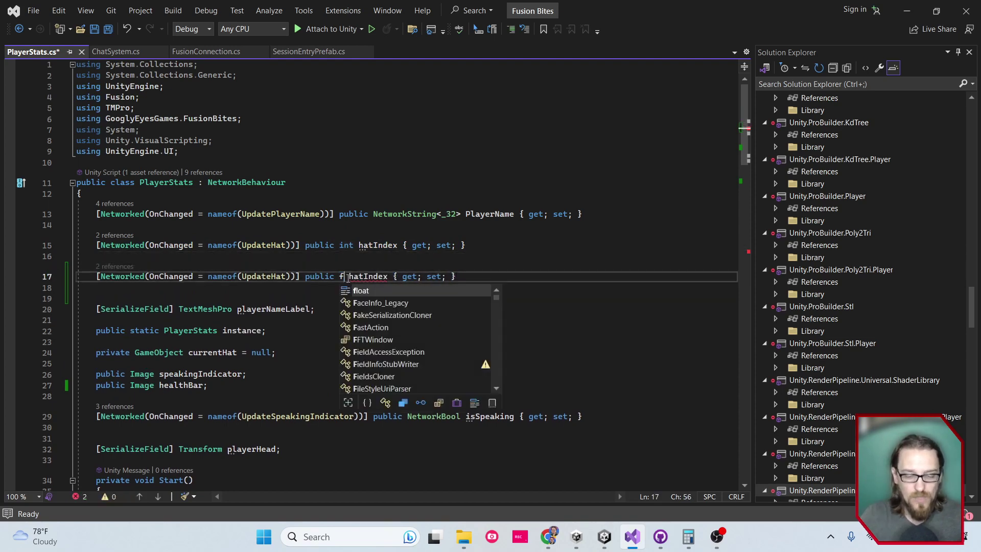
pyautogui.write('float')
pyautogui.click(388, 276)
pyautogui.doubleClick(388, 276)
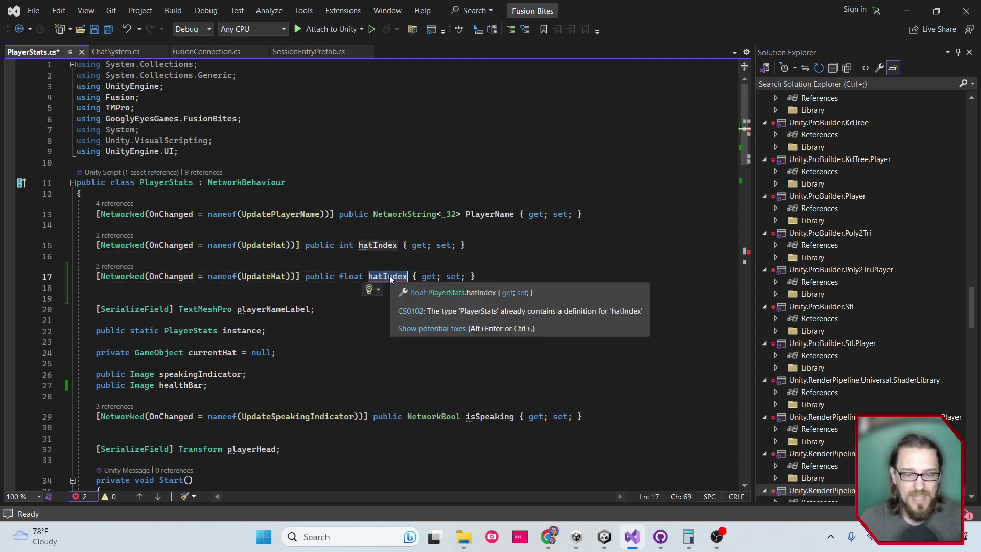
pyautogui.write('Health')
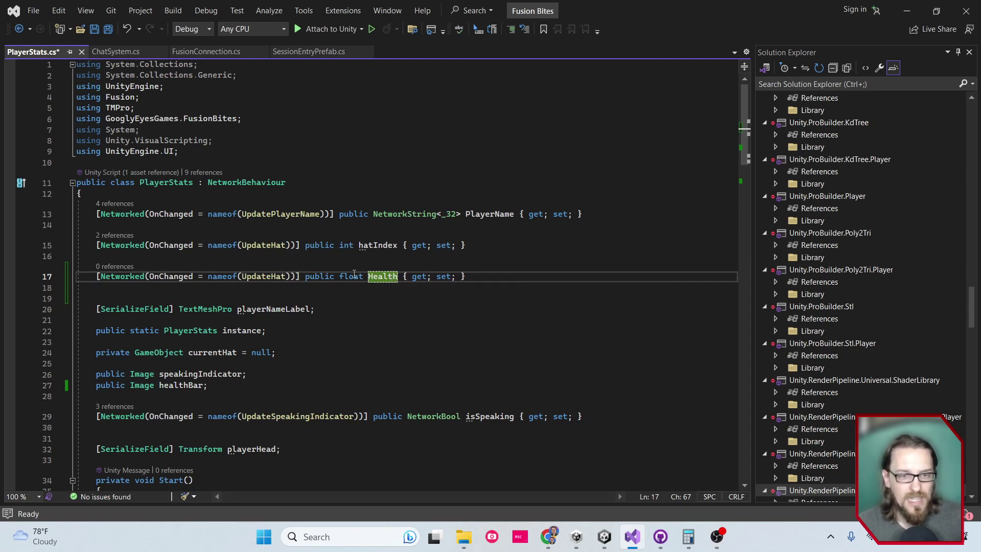
pyautogui.doubleClick(266, 276)
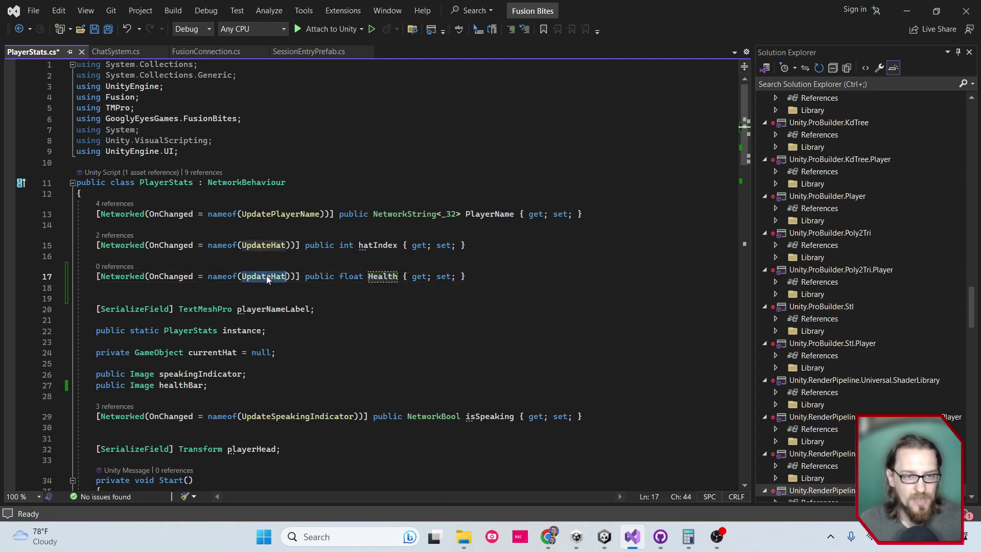
pyautogui.write('Update')
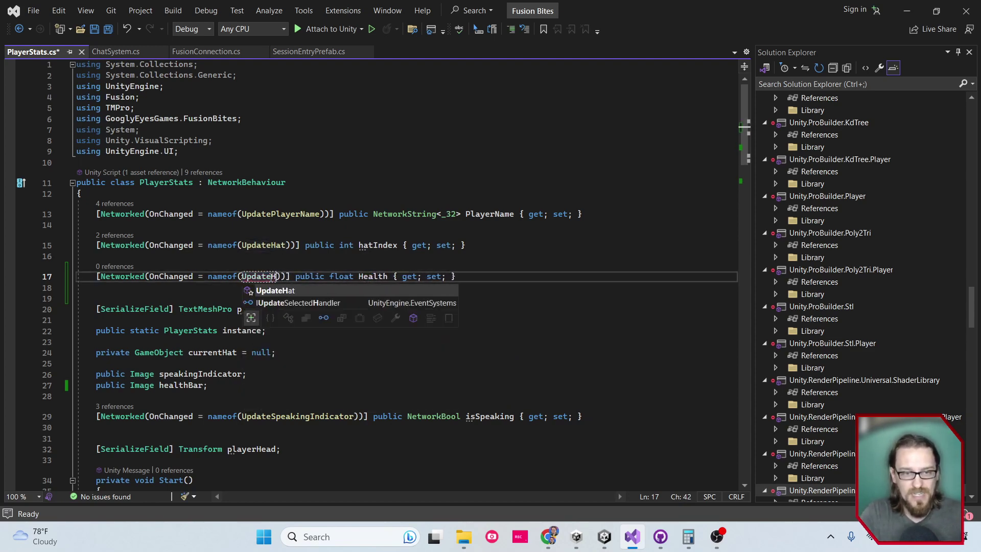
pyautogui.write('Health')
pyautogui.scroll(-1, 309, 283)
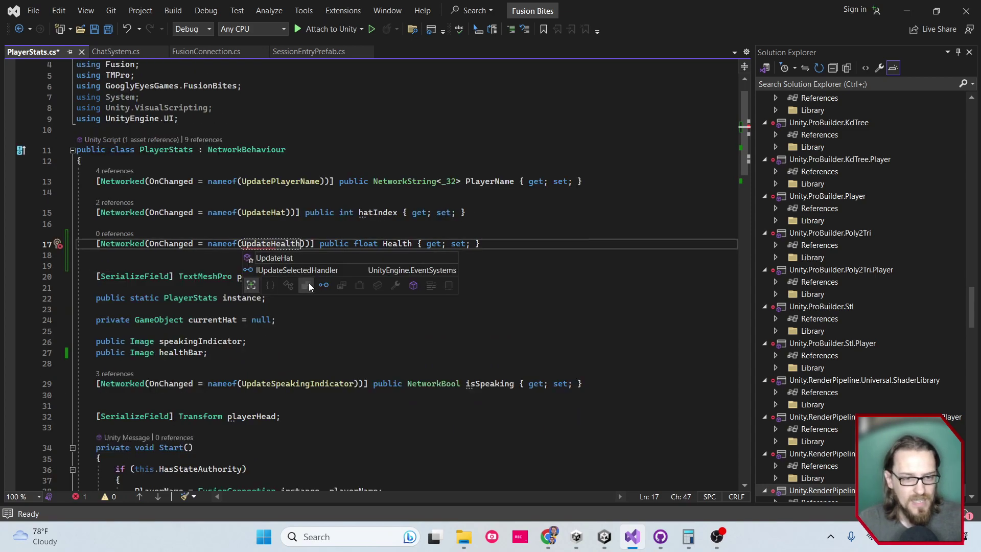
# Paste a copy of UpdateSpeakingIndicator above itself and rename it UpdateHealth
pyautogui.click(400, 383)
pyautogui.scroll(-1, 400, 383)
pyautogui.scroll(-5, 400, 384)
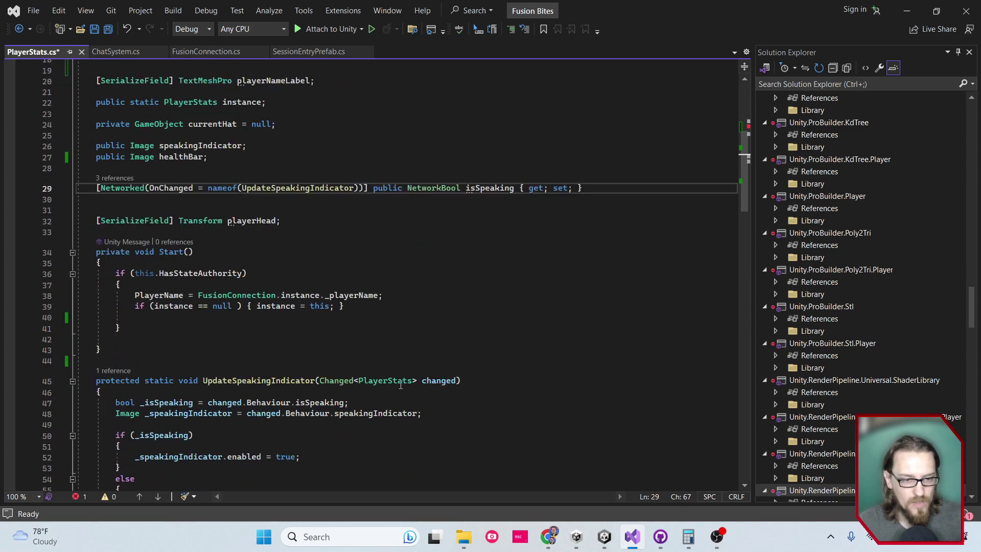
pyautogui.scroll(-2, 375, 372)
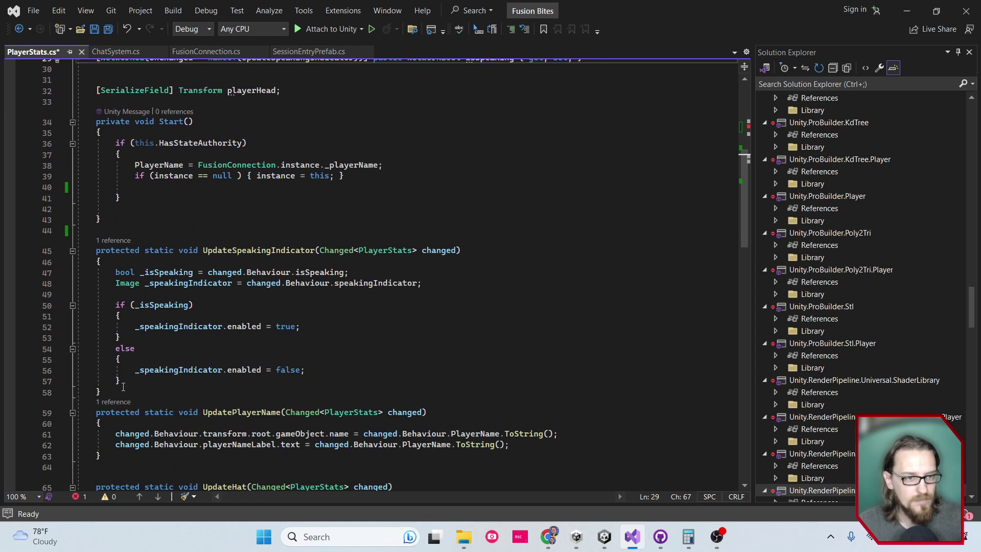
pyautogui.moveTo(103, 393); pyautogui.dragTo(86, 249)
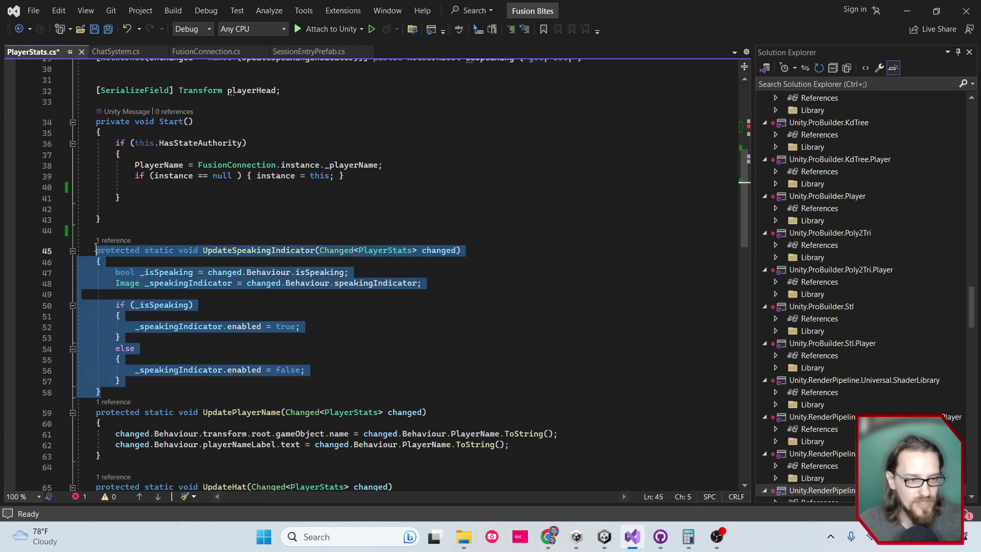
pyautogui.click(137, 223)
pyautogui.press('Return')
pyautogui.press('Return')
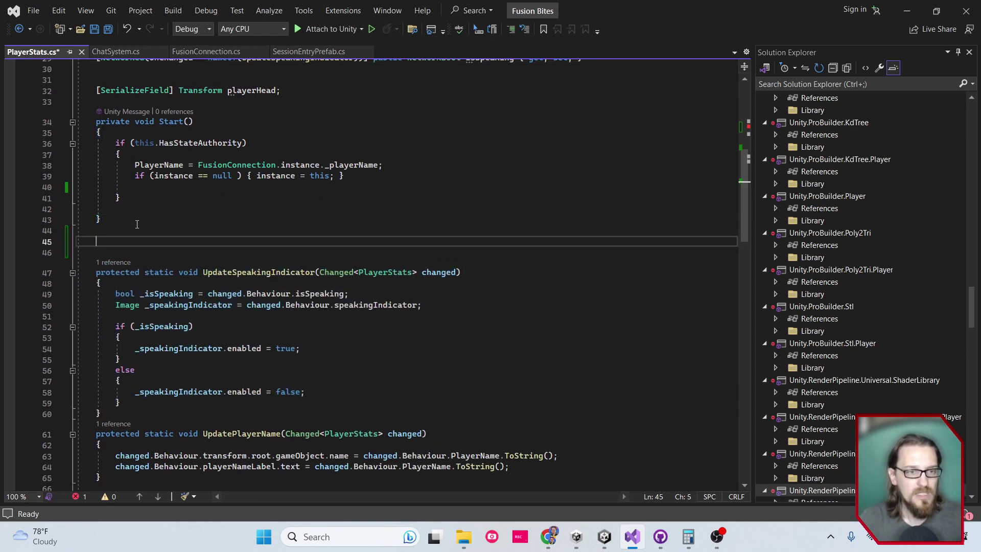
pyautogui.hotkey('ctrl', 'v')
pyautogui.doubleClick(227, 253)
pyautogui.write('Upd')
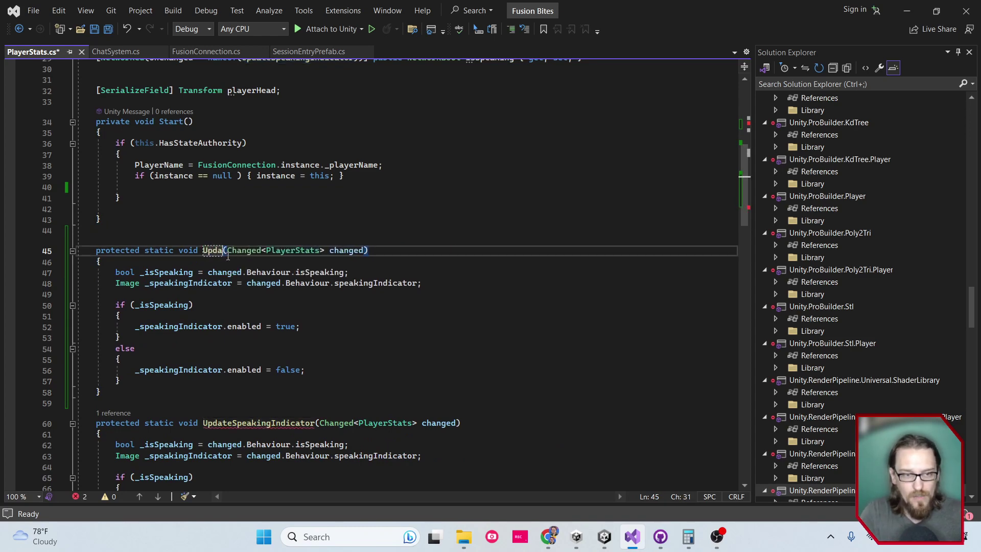
pyautogui.write('ateHealth')
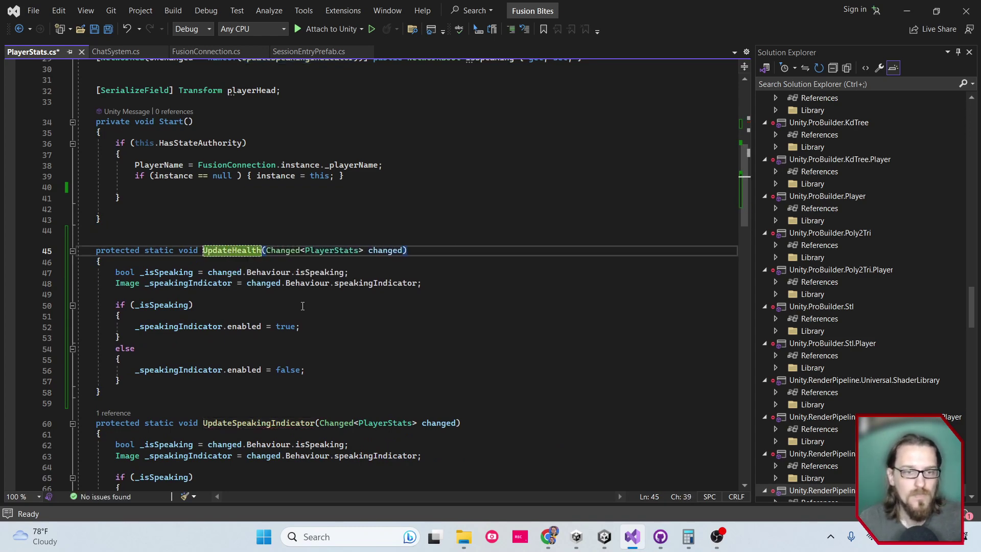
pyautogui.click(154, 295)
# Empty the UpdateHealth method body and return to the healthBar Image field line
pyautogui.moveTo(121, 381); pyautogui.dragTo(113, 275)
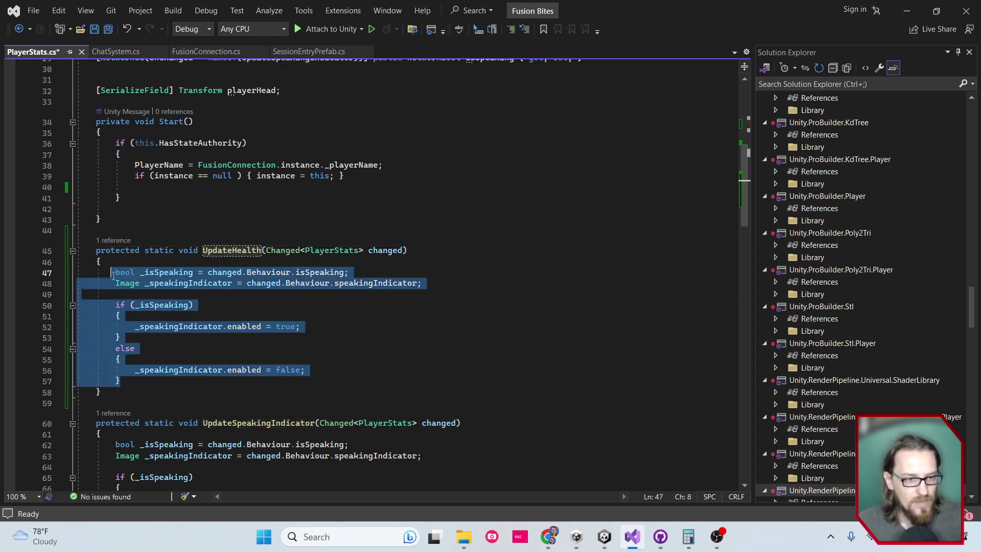
pyautogui.press('Delete')
pyautogui.scroll(4, 511, 309)
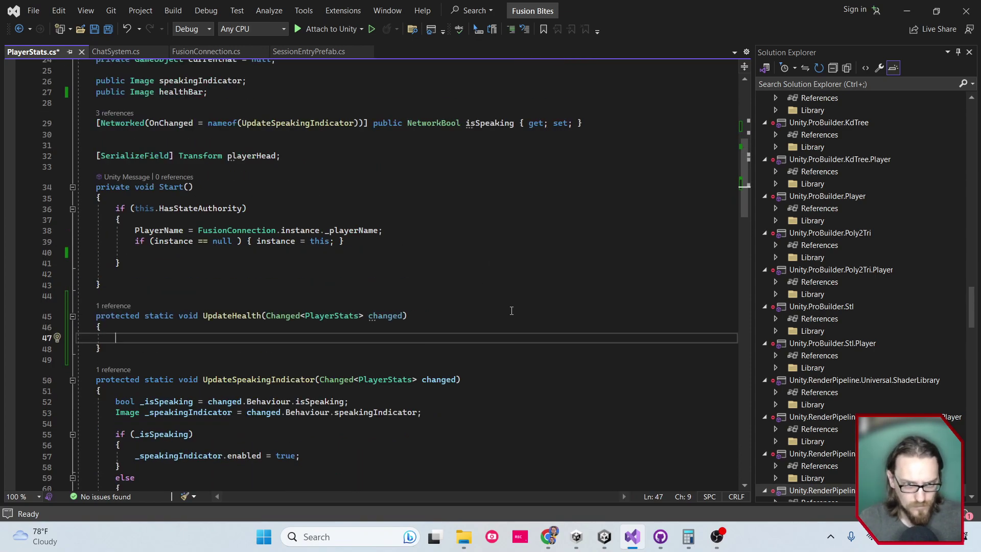
pyautogui.scroll(6, 532, 314)
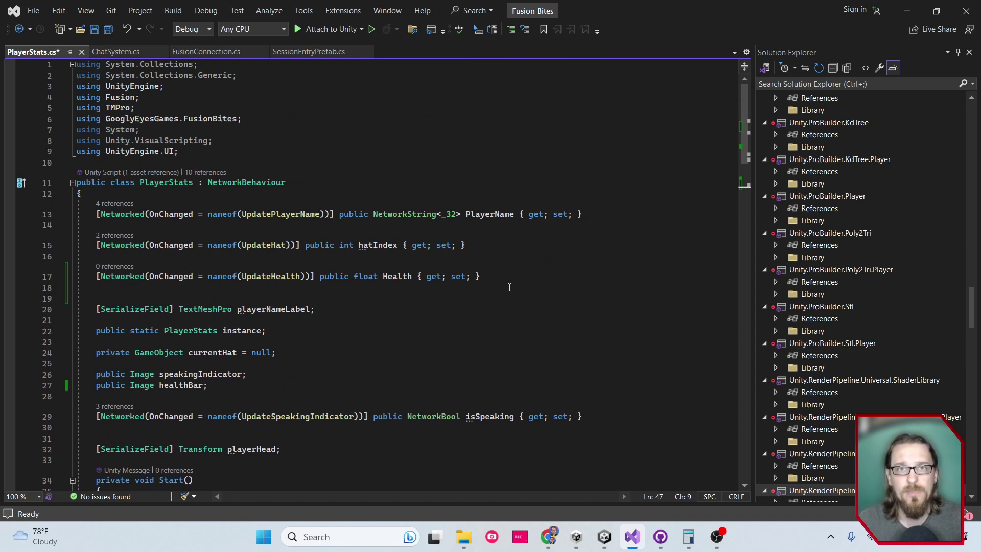
pyautogui.click(56, 389)
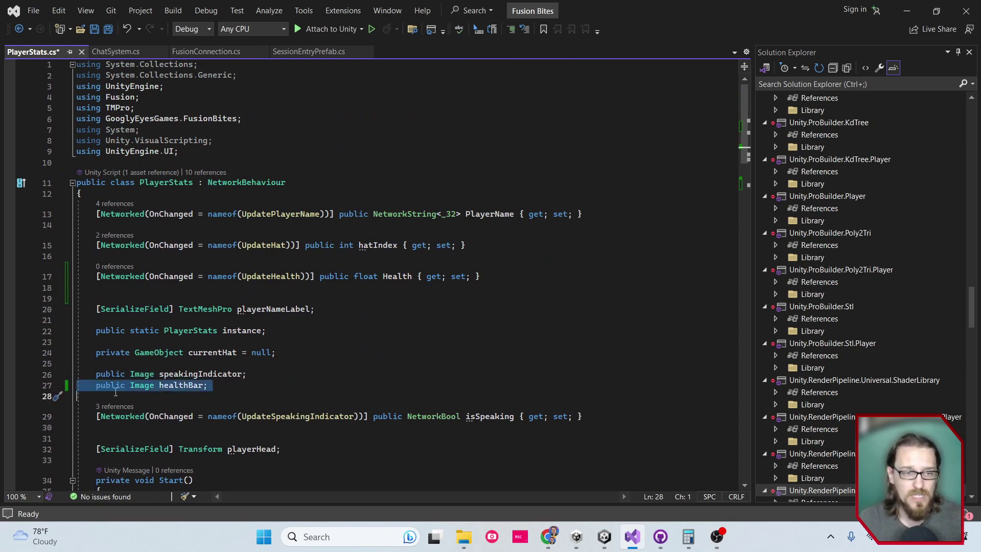
# Save, then begin UpdateHealth's line with changed.Behaviour.healthBar.transform.localScale
pyautogui.hotkey('ctrl', 's')
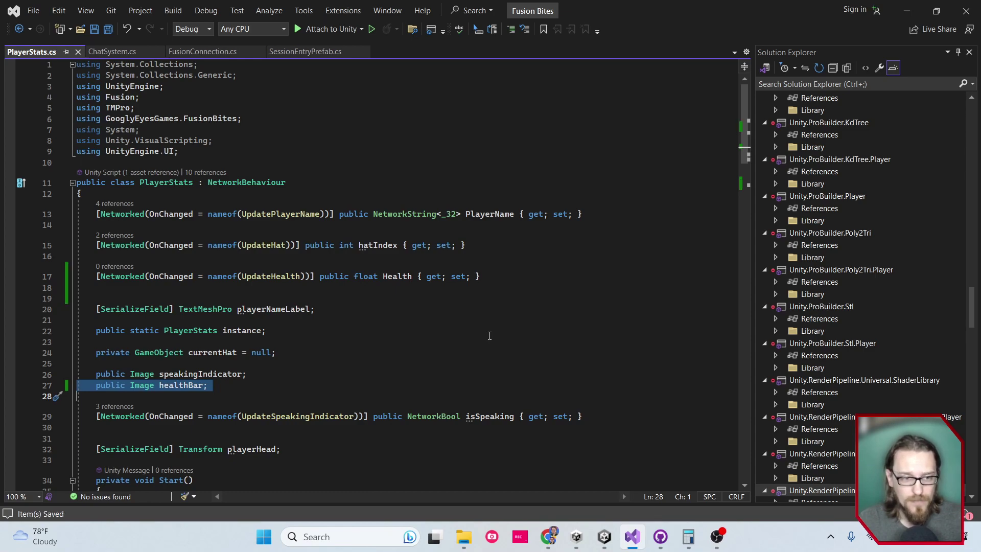
pyautogui.scroll(-4, 188, 291)
pyautogui.scroll(-5, 188, 292)
pyautogui.scroll(-1, 189, 292)
pyautogui.click(199, 283)
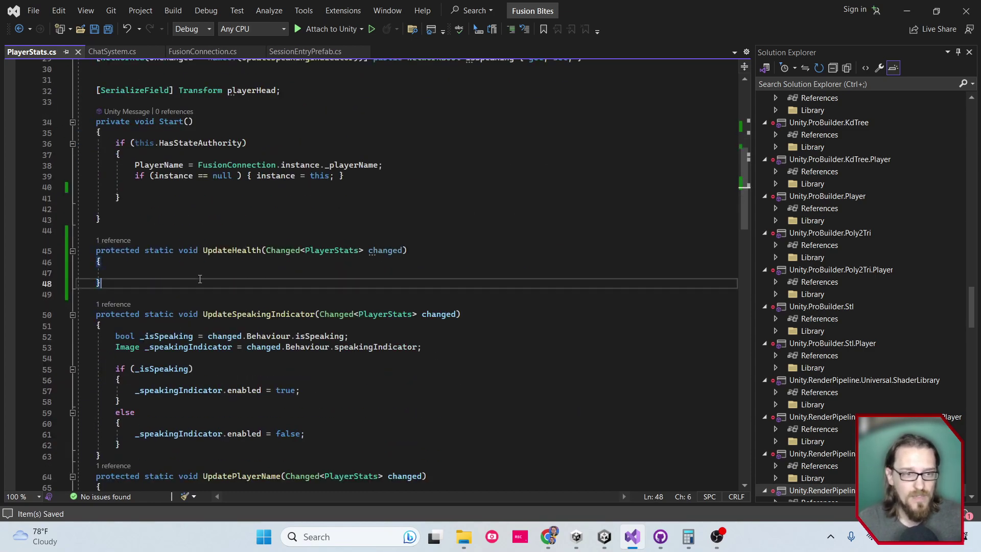
pyautogui.press('Up')
pyautogui.write('h')
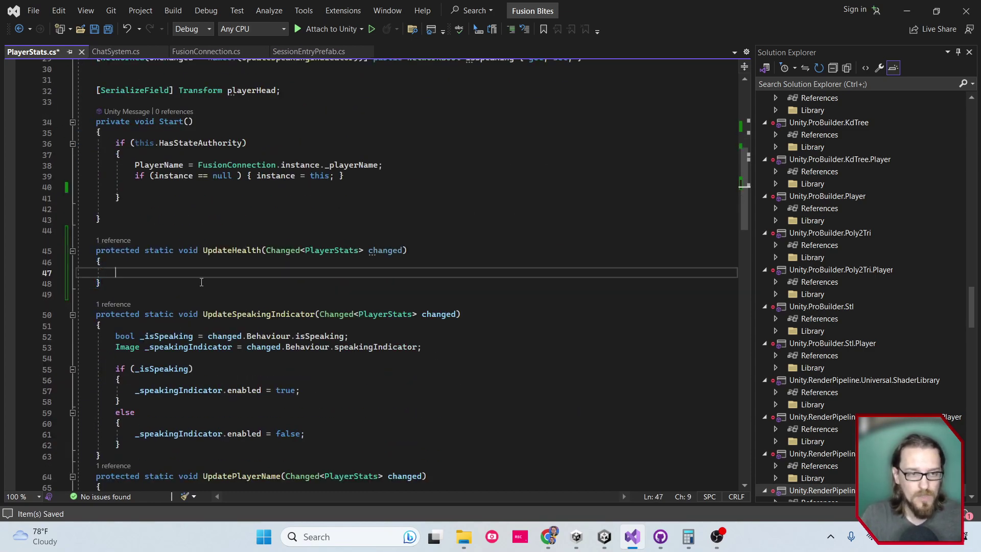
pyautogui.write('ealth')
pyautogui.press('BackSpace')
pyautogui.press('BackSpace')
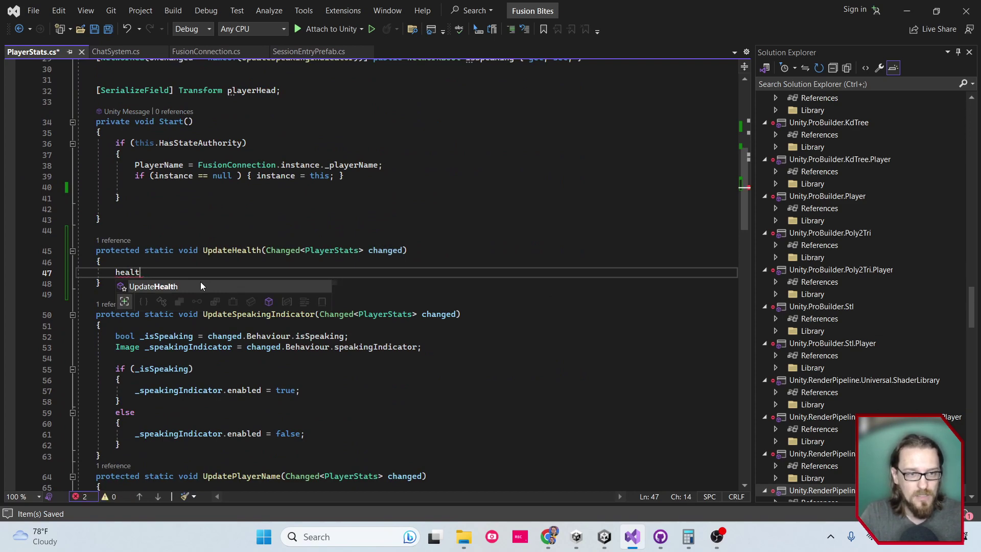
pyautogui.press('BackSpace')
pyautogui.press('BackSpace')
pyautogui.press('BackSpace')
pyautogui.press('BackSpace')
pyautogui.write('changed.')
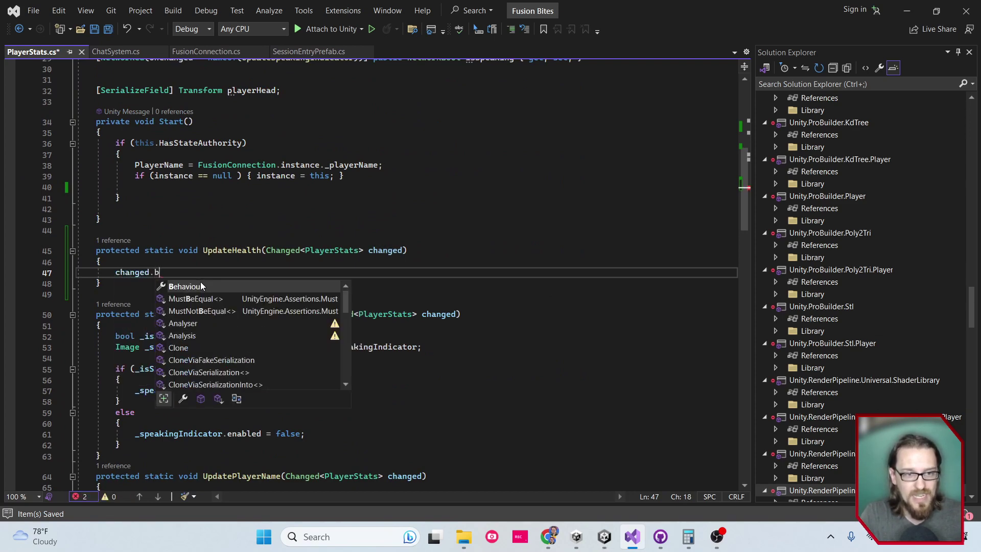
pyautogui.write('Behaviour.he')
pyautogui.press('Tab')
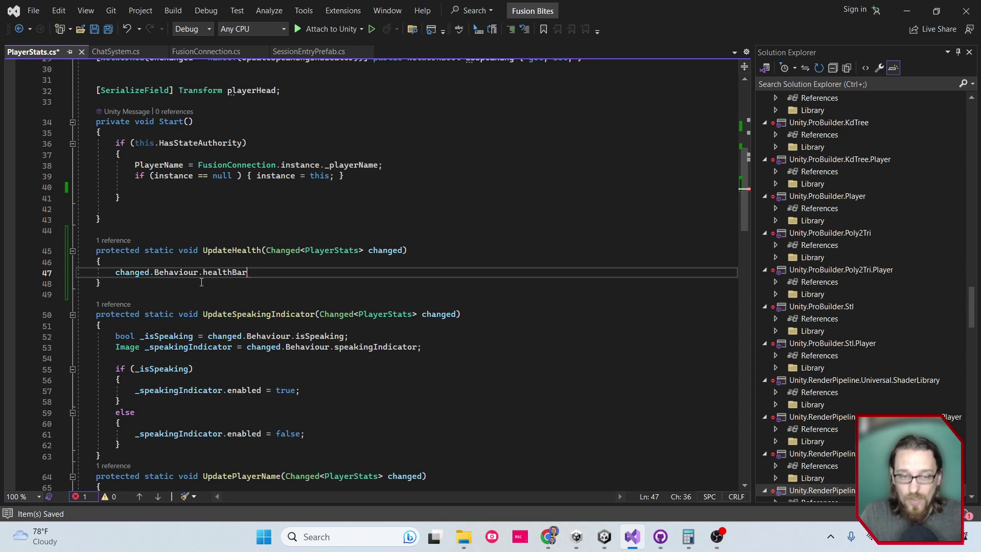
pyautogui.write('.la')
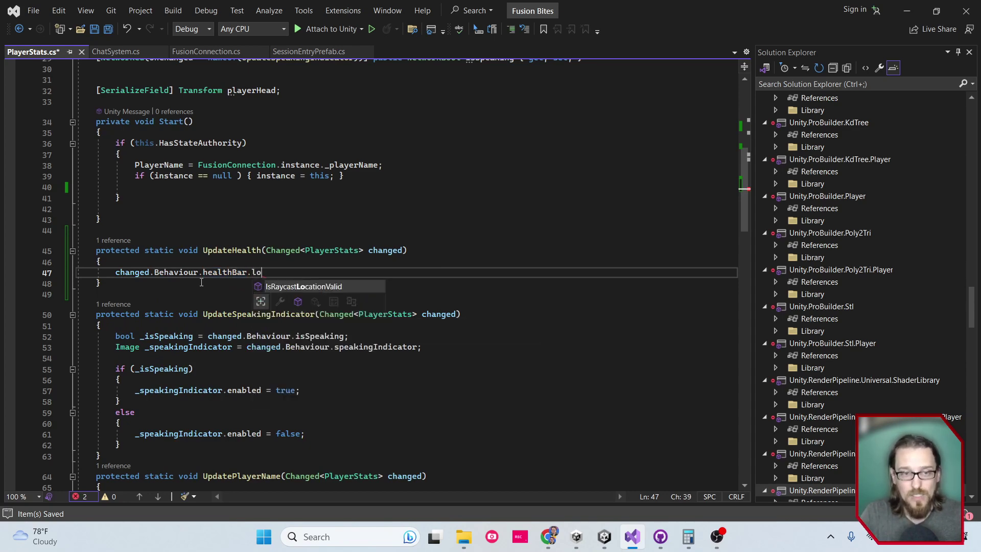
pyautogui.press('BackSpace')
pyautogui.press('BackSpace')
pyautogui.write('tr')
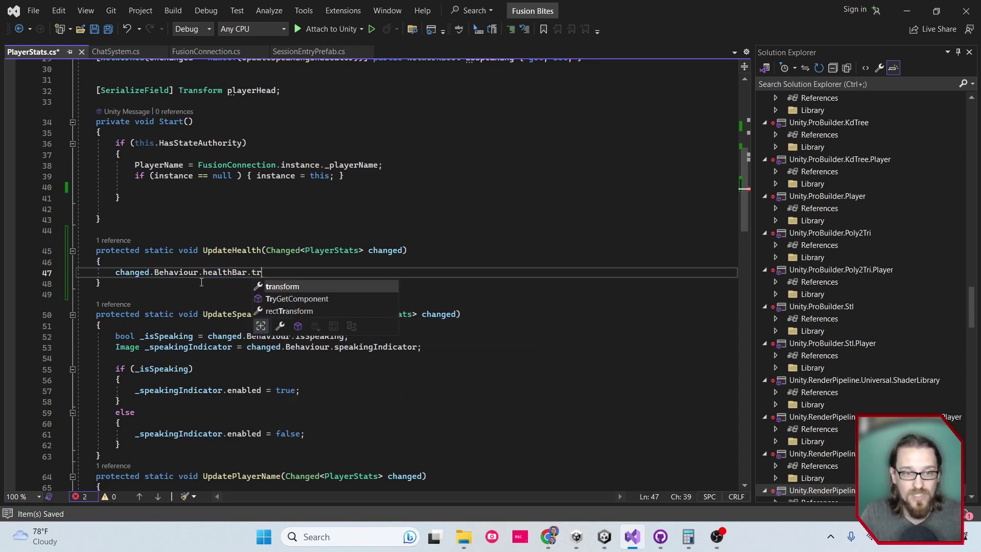
pyautogui.press('Tab')
pyautogui.write('.loca')
pyautogui.press('Tab')
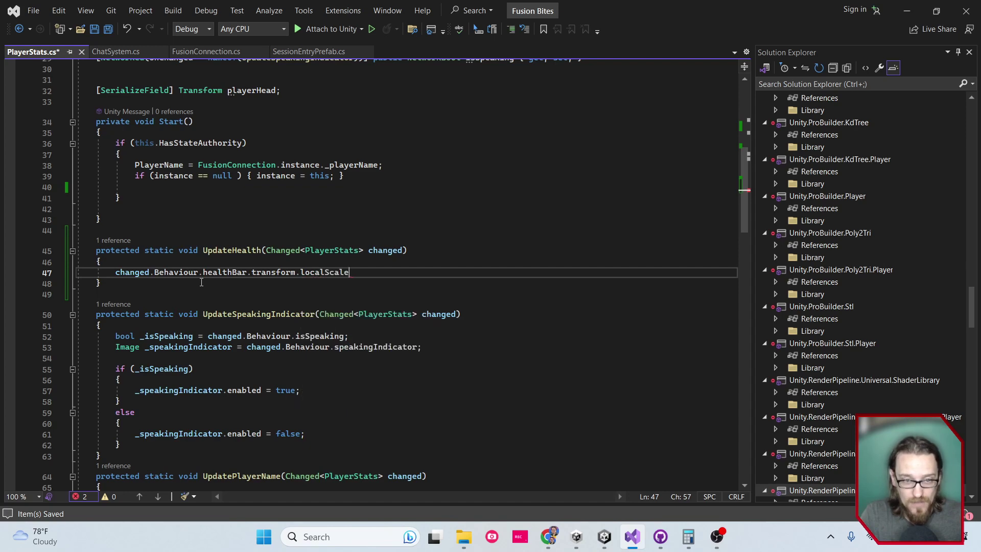
# Assign it new Vector3(changed.Behaviour.Health / 100, 1, 1) and save the script
pyautogui.write(' = new Vect')
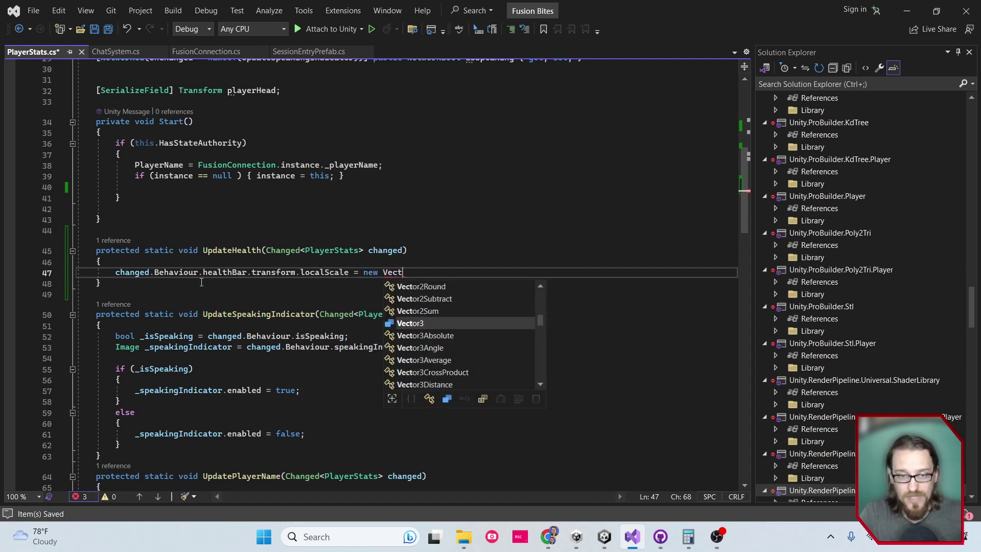
pyautogui.press('Tab')
pyautogui.write('(')
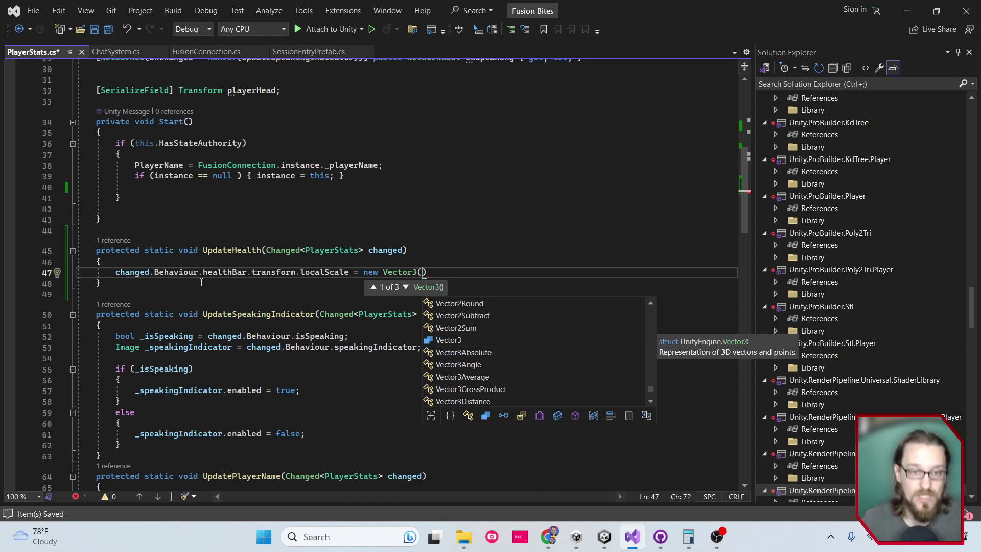
pyautogui.write('ch')
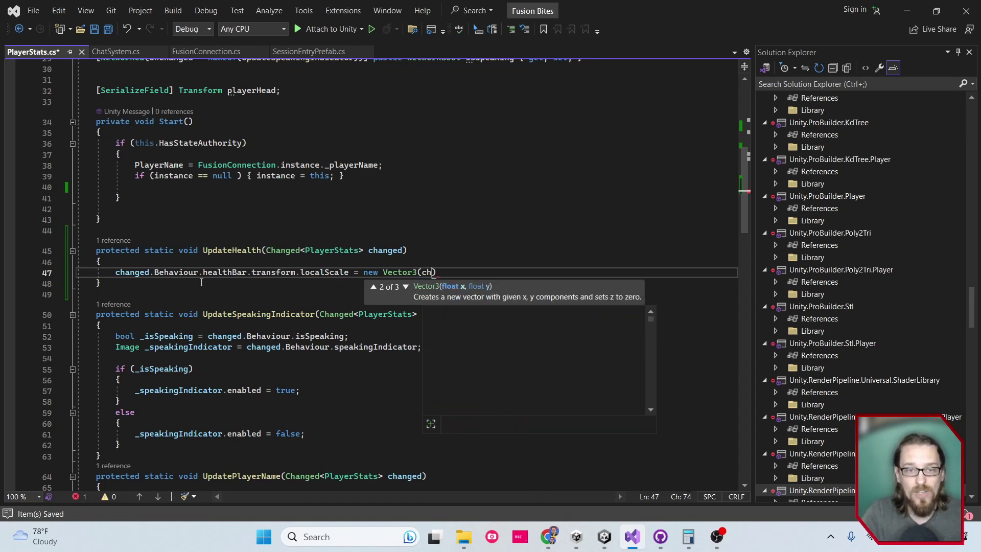
pyautogui.write('ang')
pyautogui.press('Tab')
pyautogui.write('.Be')
pyautogui.press('Tab')
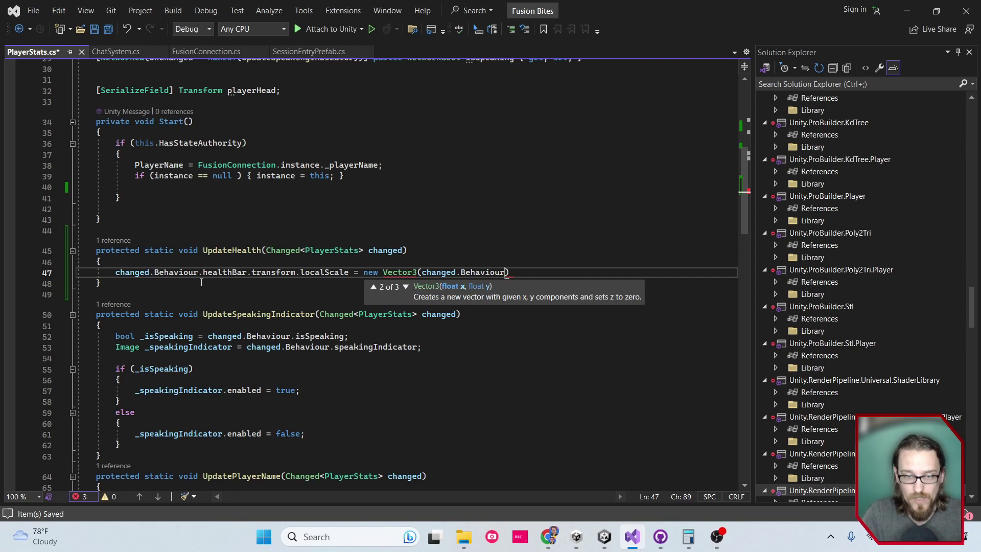
pyautogui.write('.')
pyautogui.press('Tab')
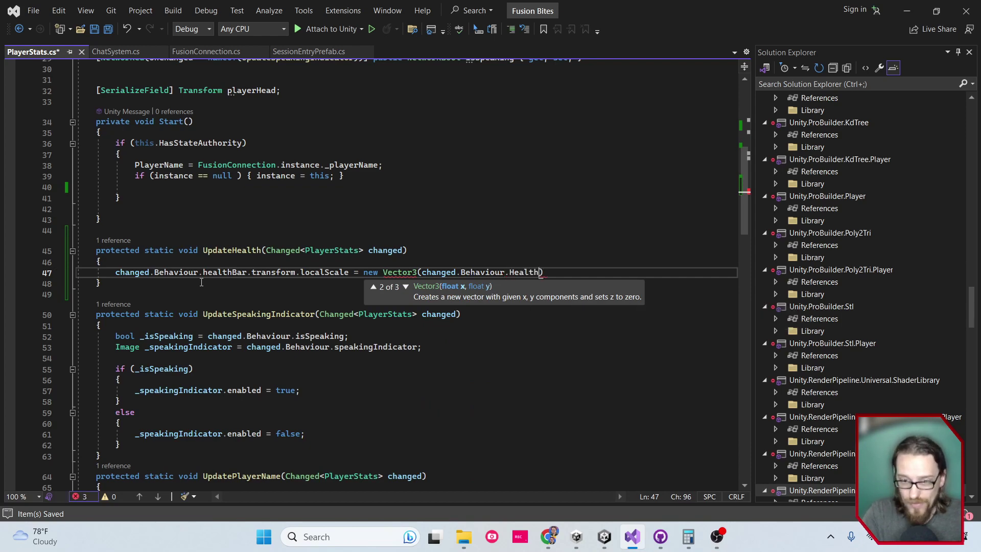
pyautogui.write('/100')
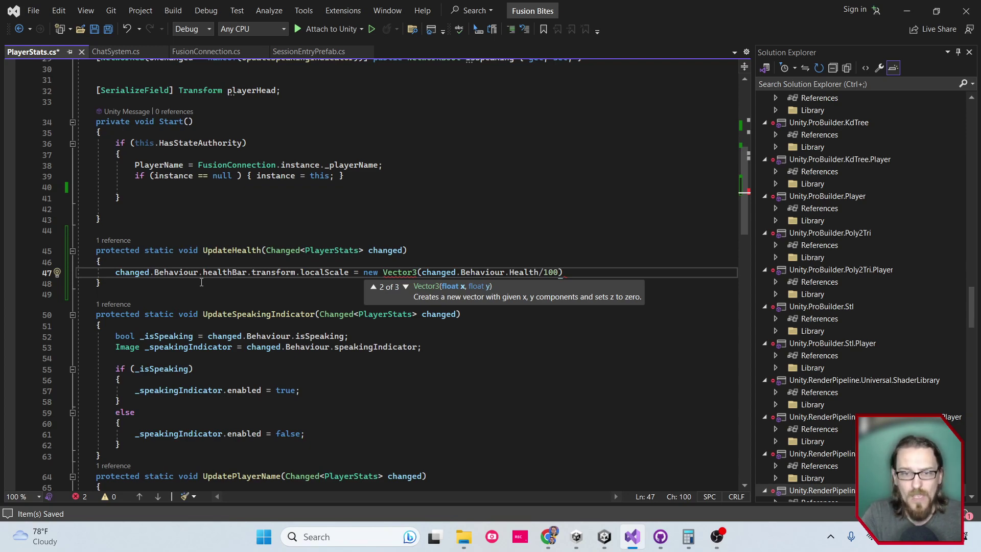
pyautogui.write(', 1')
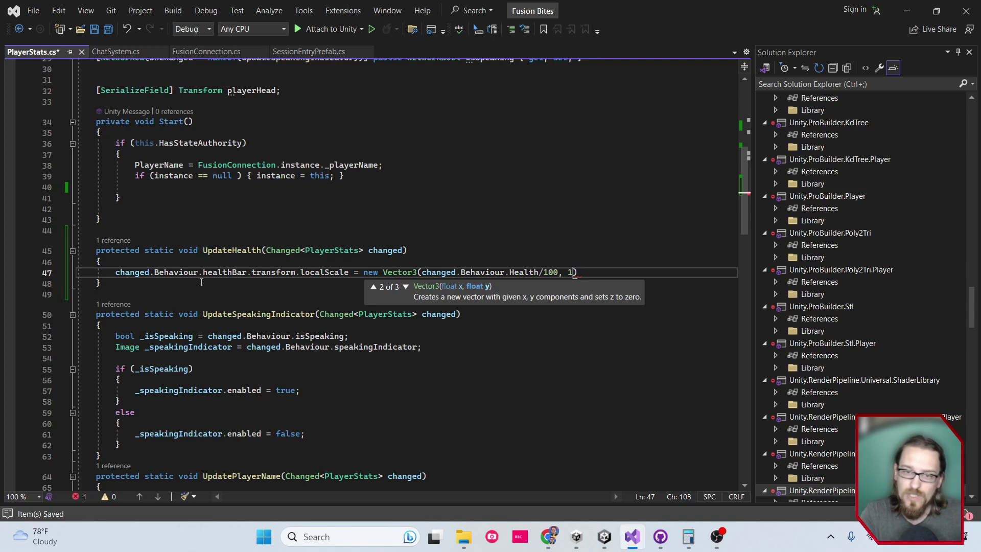
pyautogui.write(', 1')
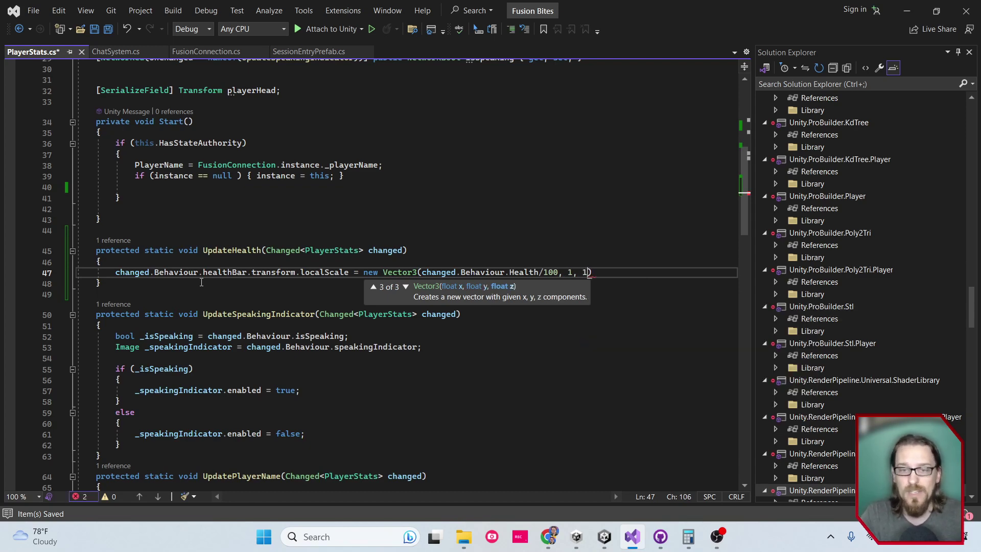
pyautogui.write(');')
pyautogui.hotkey('ctrl', 's')
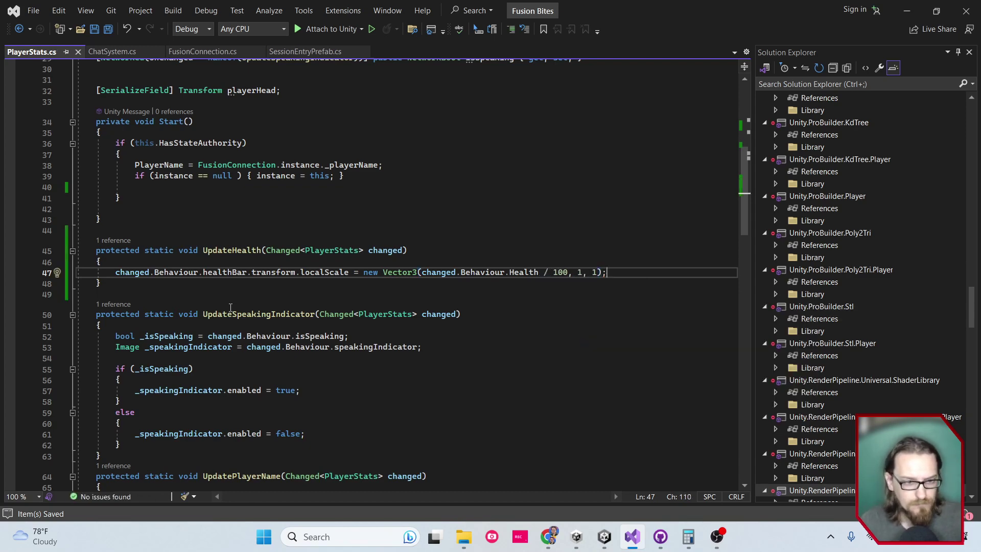
# Below Start, add public void HurtMe() { Health -= 10; } and save the script
pyautogui.scroll(-2, 212, 226)
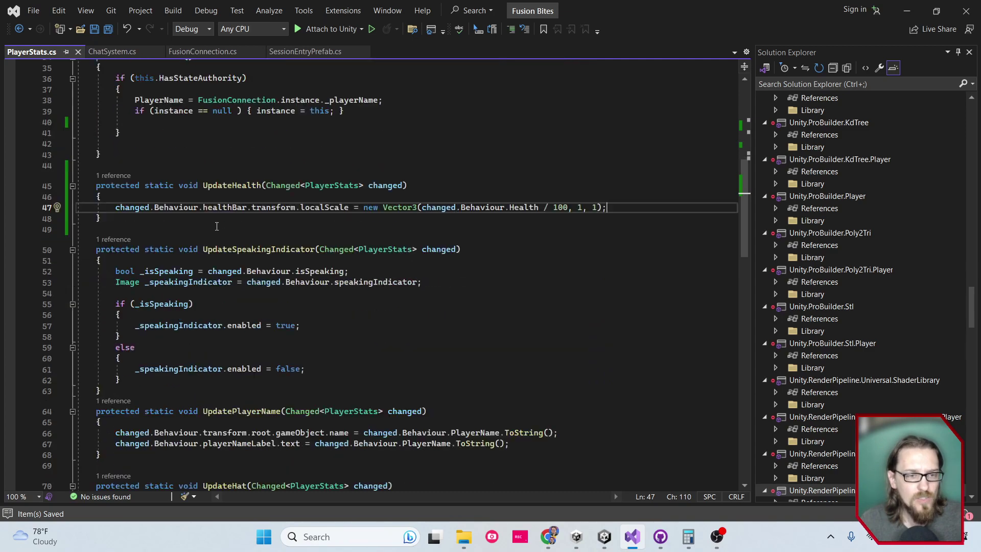
pyautogui.scroll(-6, 212, 226)
pyautogui.scroll(8, 258, 273)
pyautogui.click(176, 220)
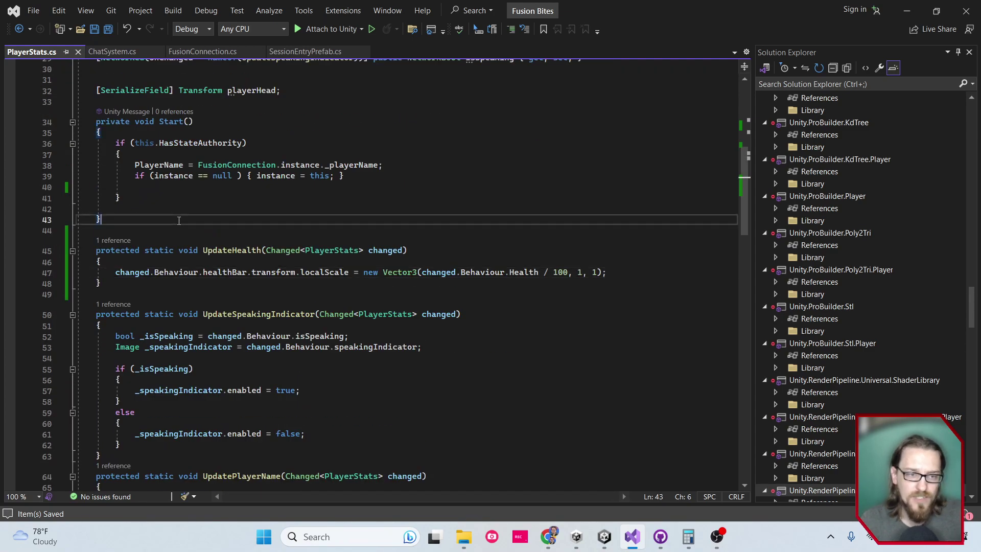
pyautogui.press('Return')
pyautogui.press('Return')
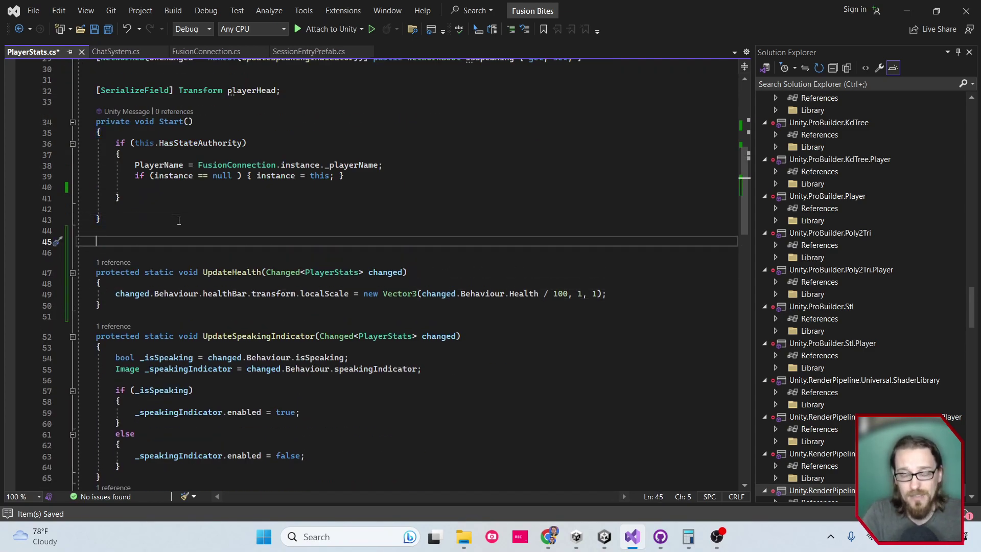
pyautogui.write('pub')
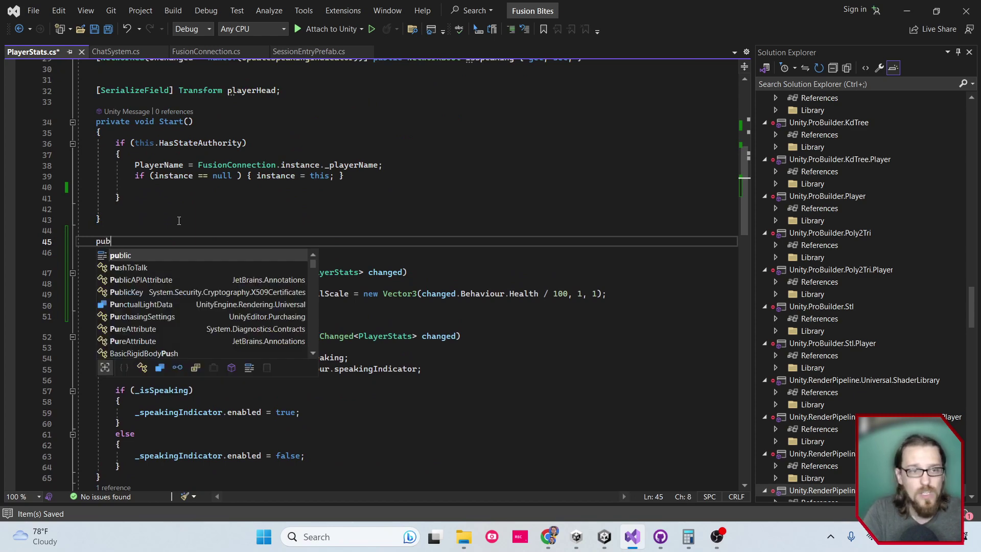
pyautogui.write('lic void HurtM')
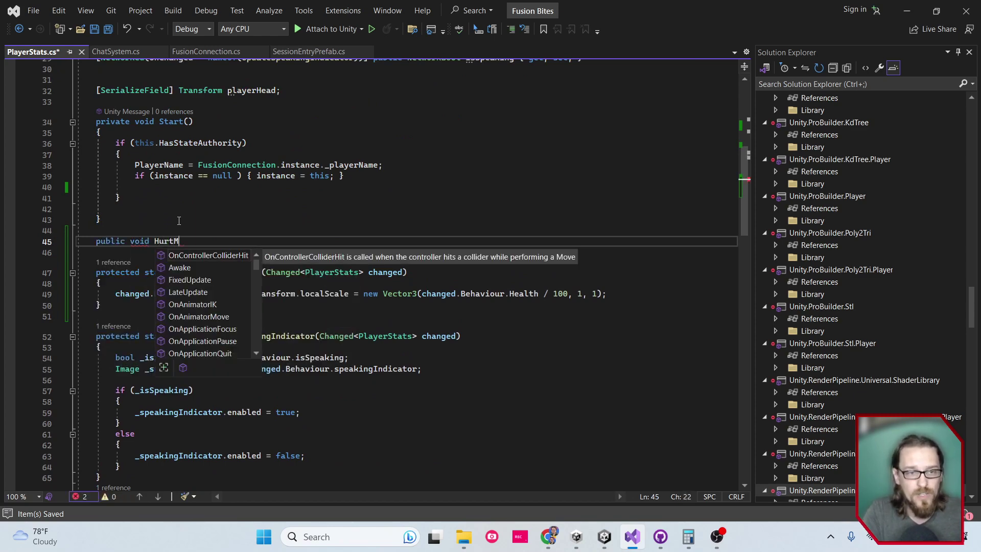
pyautogui.write('e()')
pyautogui.press('Return')
pyautogui.write('{')
pyautogui.press('Return')
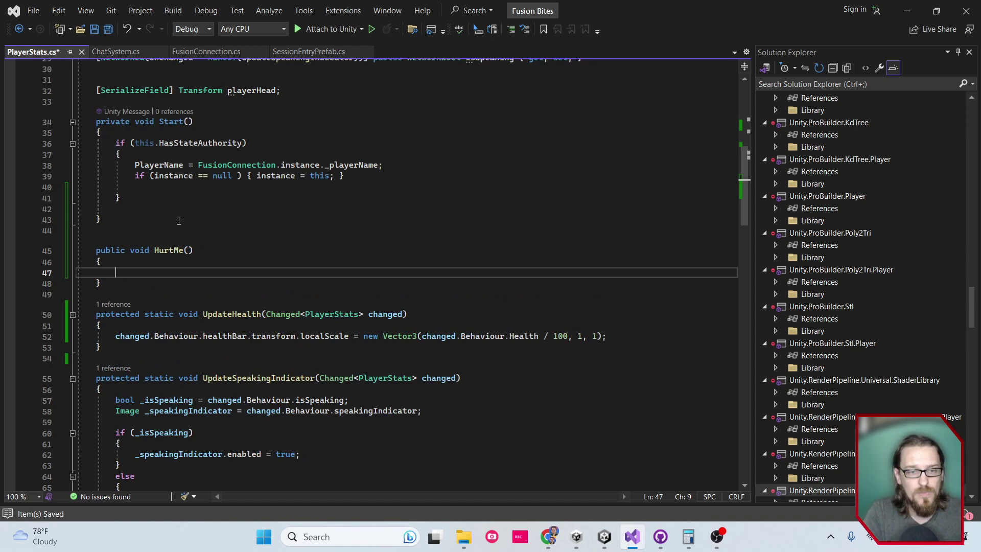
pyautogui.write('Heal')
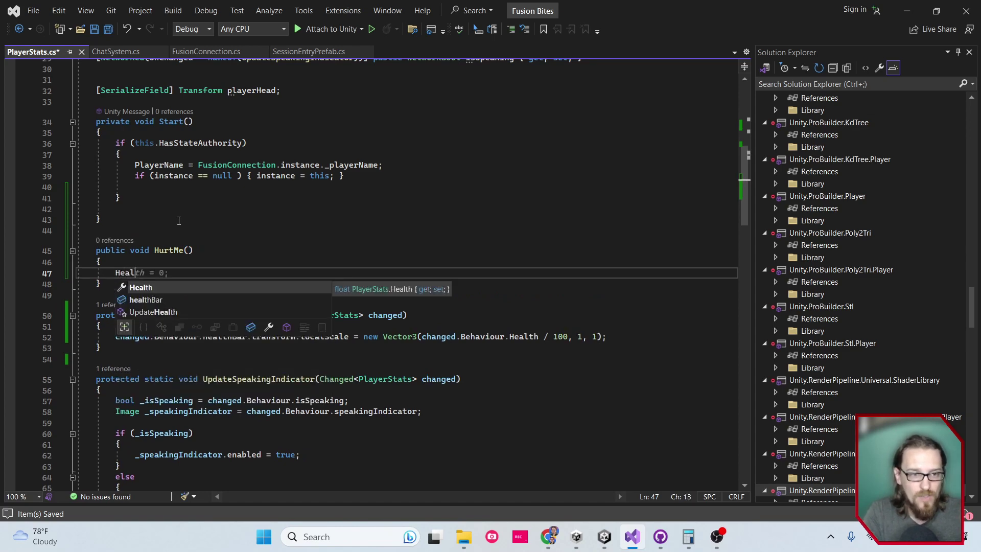
pyautogui.press('Tab')
pyautogui.write('-= ')
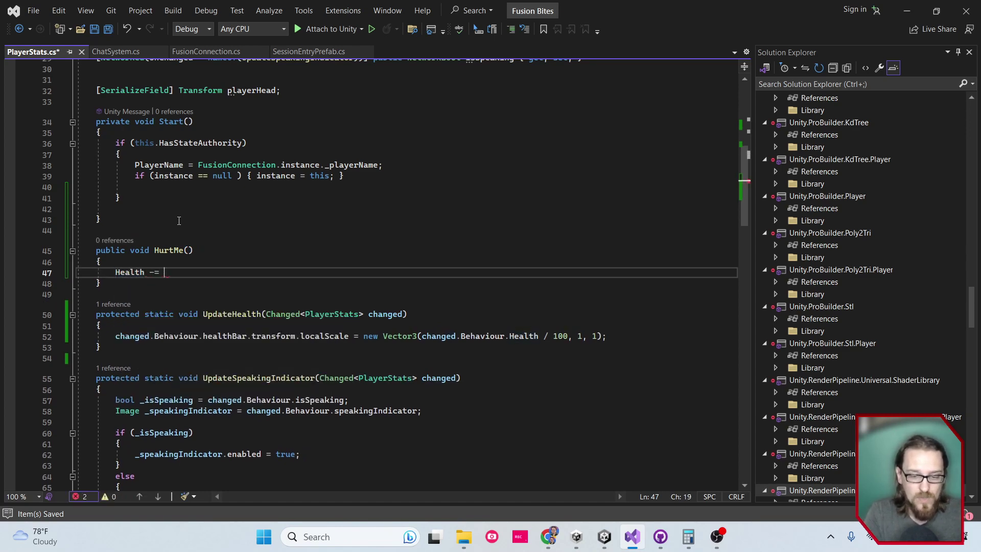
pyautogui.write('10;')
pyautogui.hotkey('ctrl', 's')
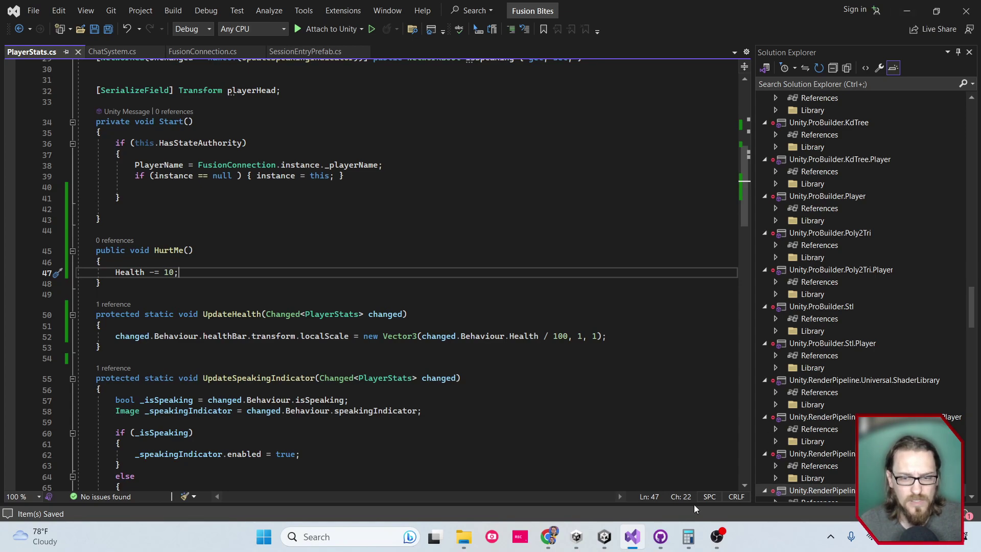
# Back in Unity, check Player Stats shows Health 0 with Health Bar set to HealthIndicator
pyautogui.click(606, 534)
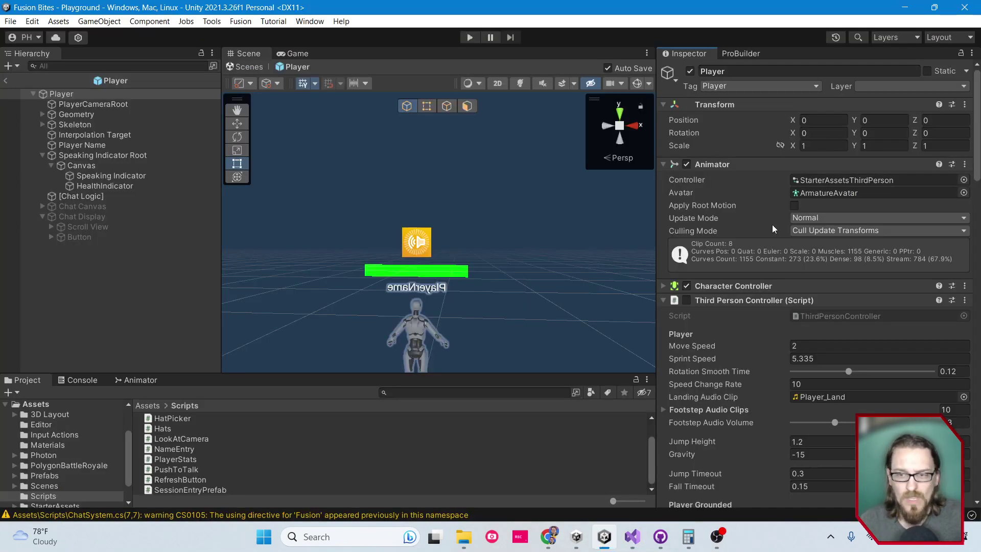
pyautogui.scroll(-5, 772, 225)
pyautogui.scroll(-10, 769, 317)
pyautogui.scroll(-2, 767, 417)
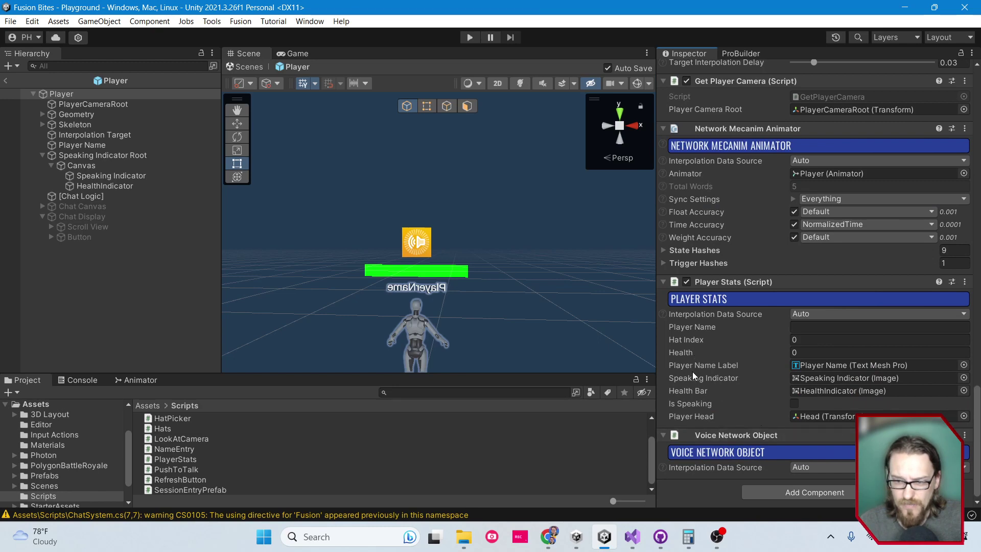
pyautogui.moveTo(810, 391)
pyautogui.mouseDown()
pyautogui.moveTo(683, 348)
pyautogui.moveTo(823, 395)
pyautogui.mouseUp()
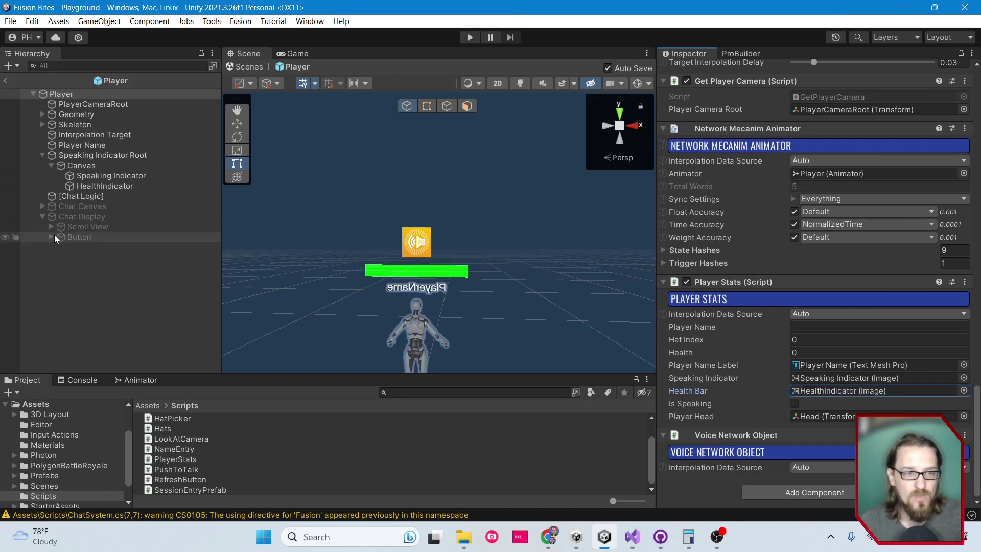
# Leave prefab mode and drag the Player prefab from Prefabs into the Playground scene
pyautogui.click(5, 80)
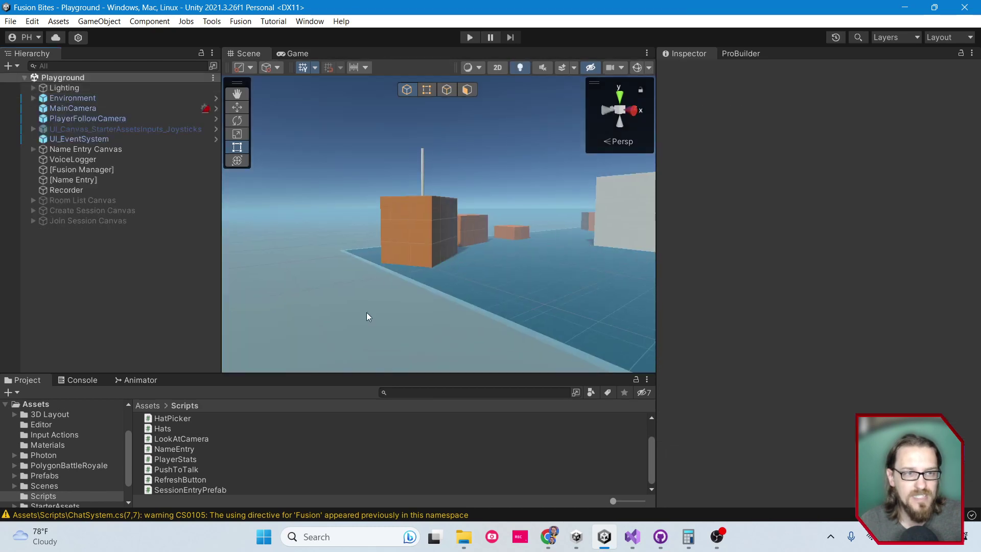
pyautogui.moveTo(304, 374); pyautogui.dragTo(255, 214)
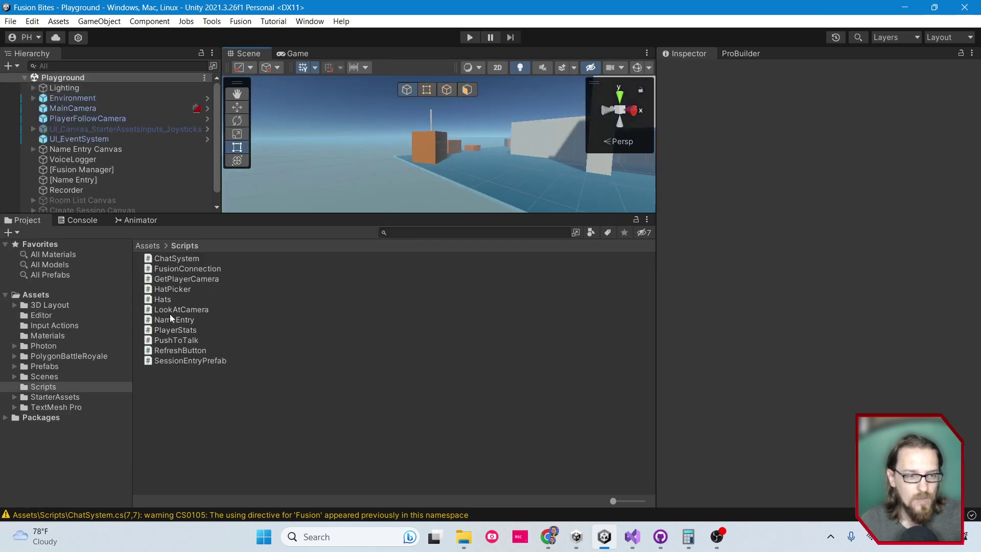
pyautogui.click(46, 367)
pyautogui.moveTo(324, 214); pyautogui.dragTo(324, 294)
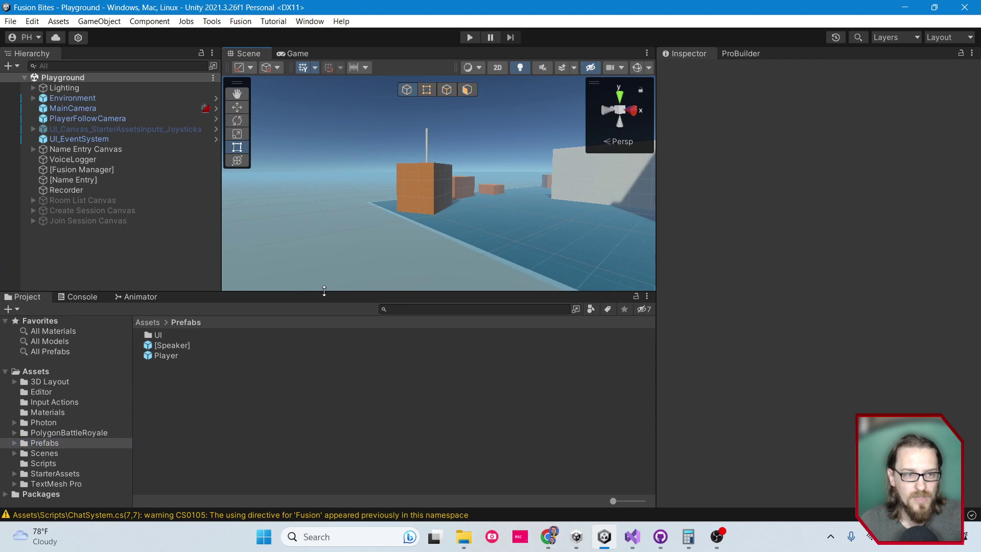
pyautogui.moveTo(165, 357); pyautogui.dragTo(92, 265)
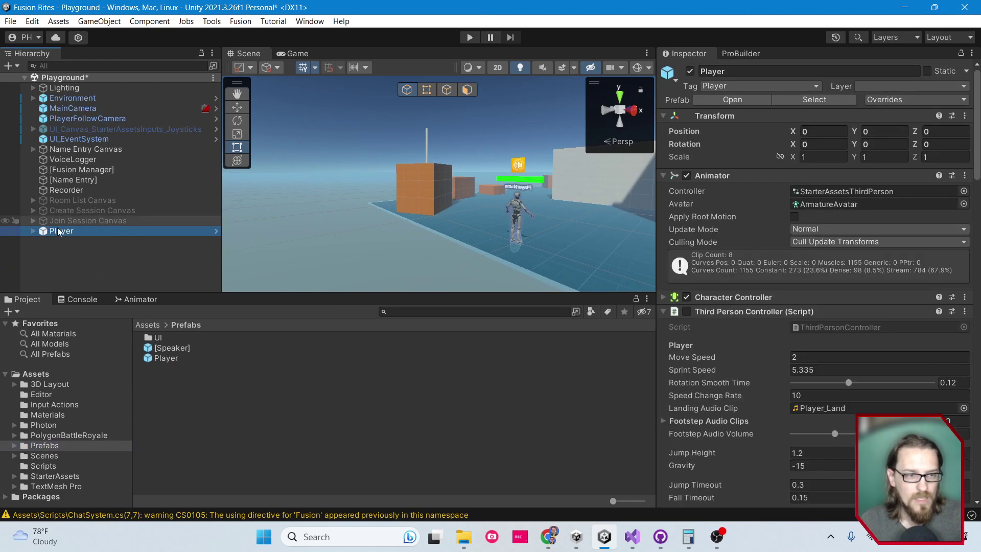
# Enable the Player instance's Chat Display object and view it in the Game view
pyautogui.click(32, 229)
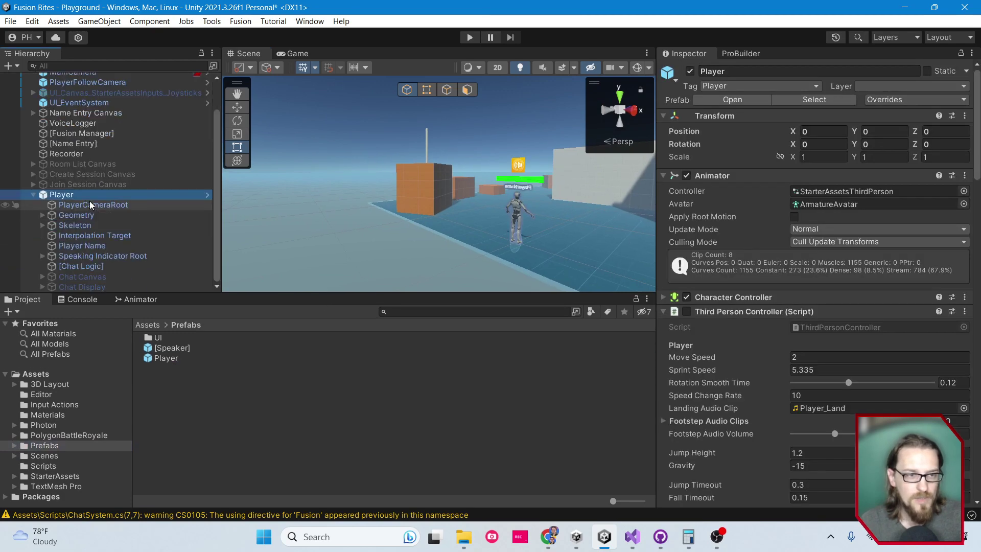
pyautogui.click(45, 285)
pyautogui.click(690, 71)
pyautogui.click(298, 53)
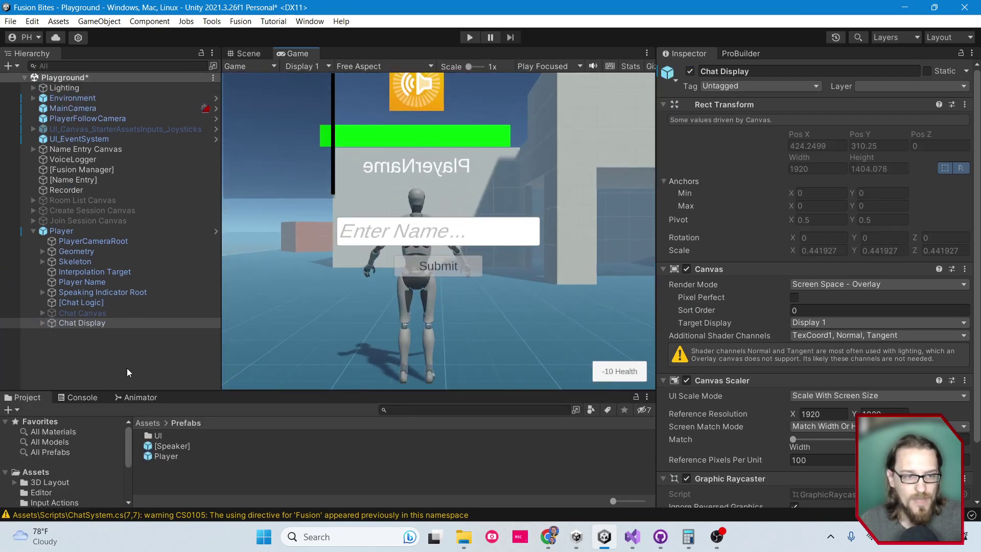
# Set the -10 Health button's On Click to call PlayerStats.HurtMe on the scene Player
pyautogui.click(41, 323)
pyautogui.click(71, 342)
pyautogui.scroll(-10, 857, 264)
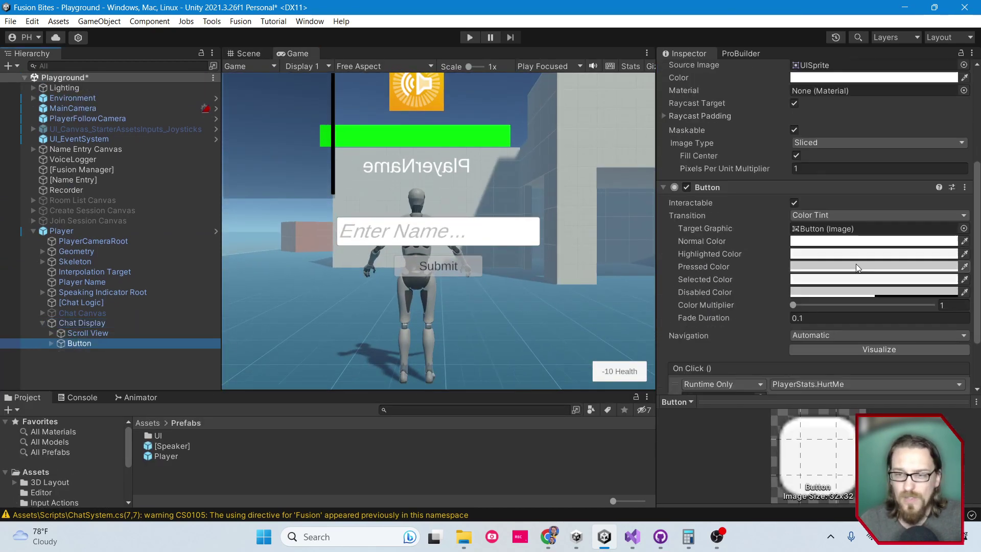
pyautogui.scroll(-3, 856, 264)
pyautogui.click(704, 293)
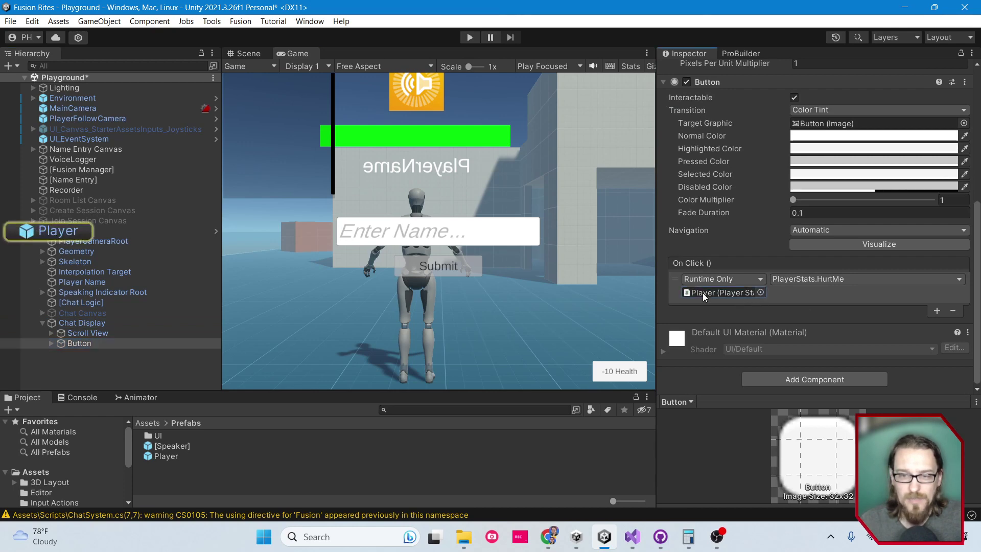
pyautogui.moveTo(704, 293); pyautogui.dragTo(651, 309)
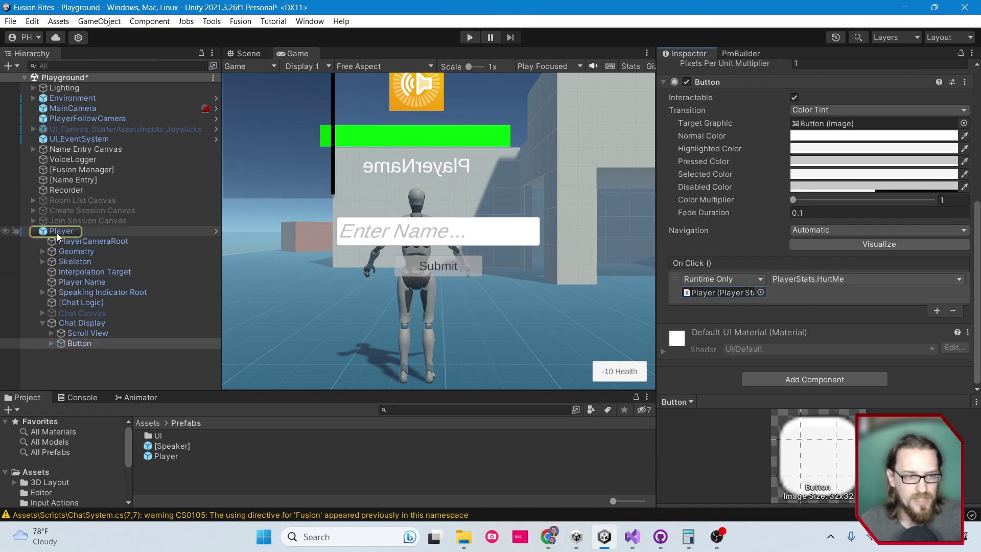
pyautogui.moveTo(725, 292); pyautogui.dragTo(726, 292)
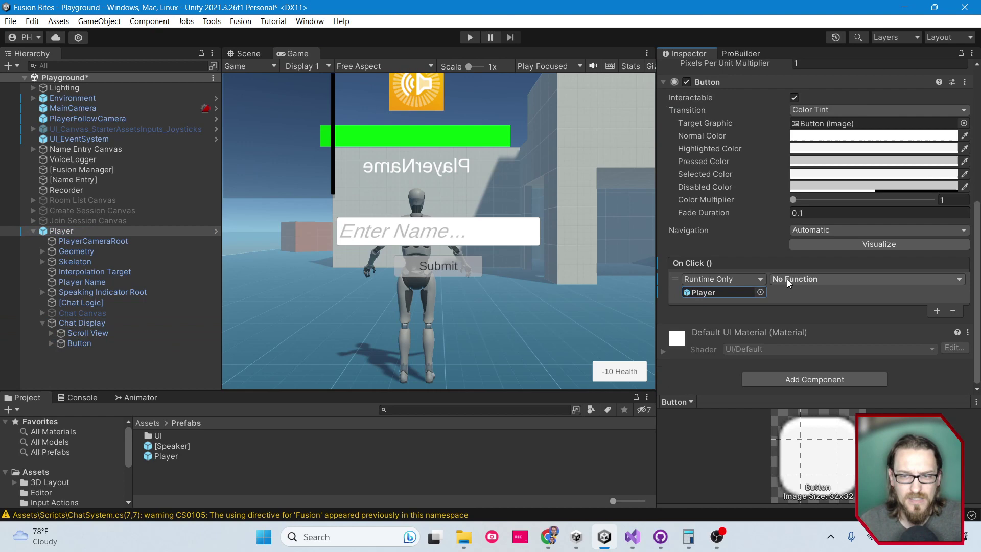
pyautogui.click(788, 279)
pyautogui.moveTo(811, 472)
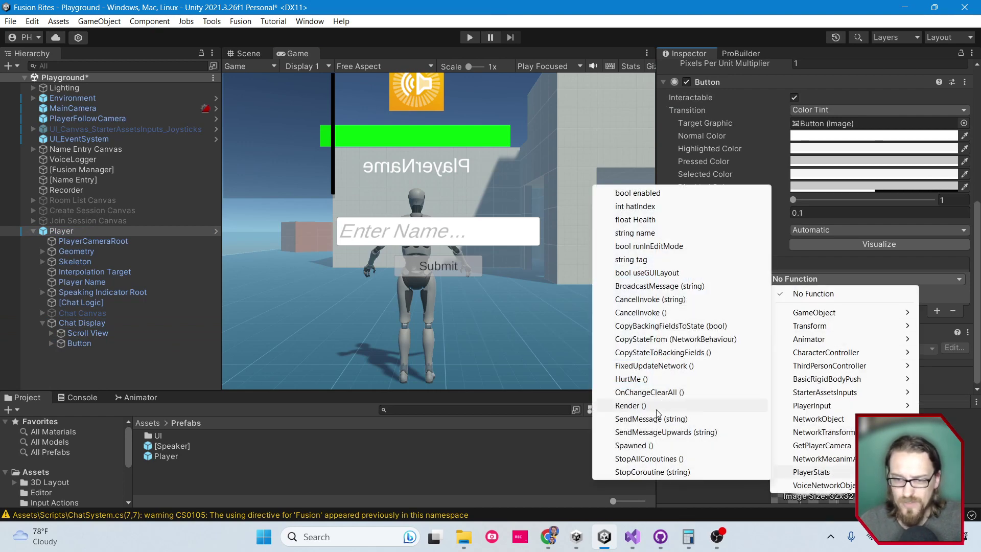
pyautogui.click(634, 379)
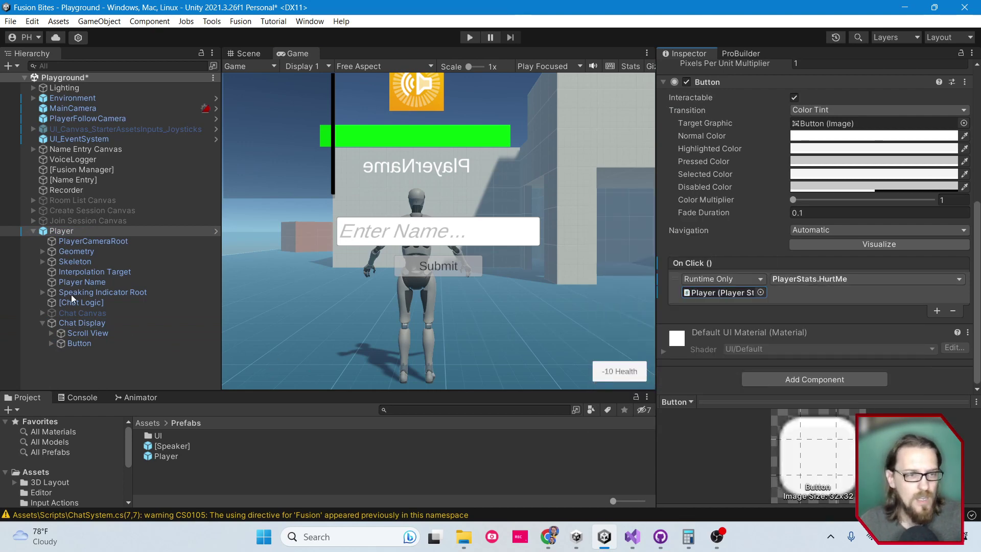
# Disable Chat Display again and save the Playground scene
pyautogui.click(51, 326)
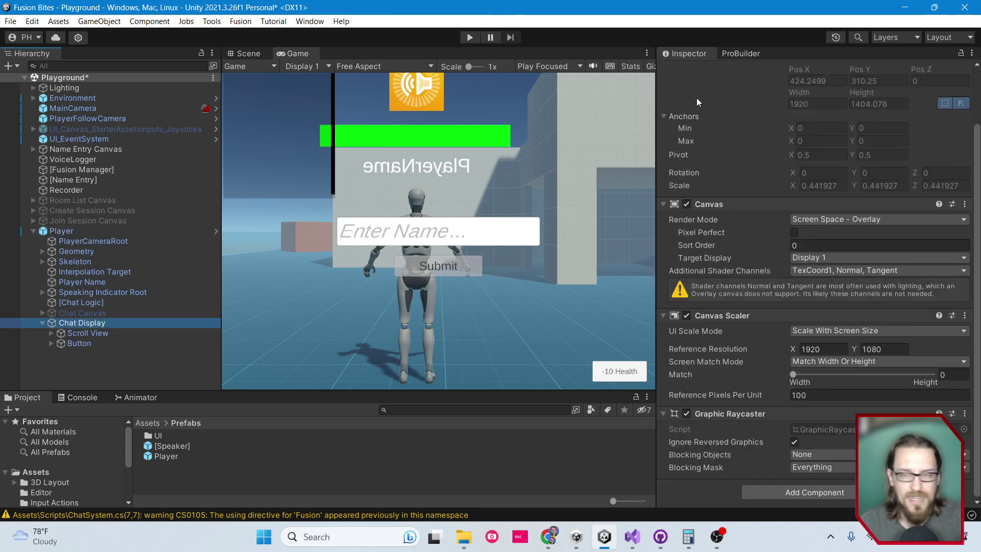
pyautogui.click(690, 72)
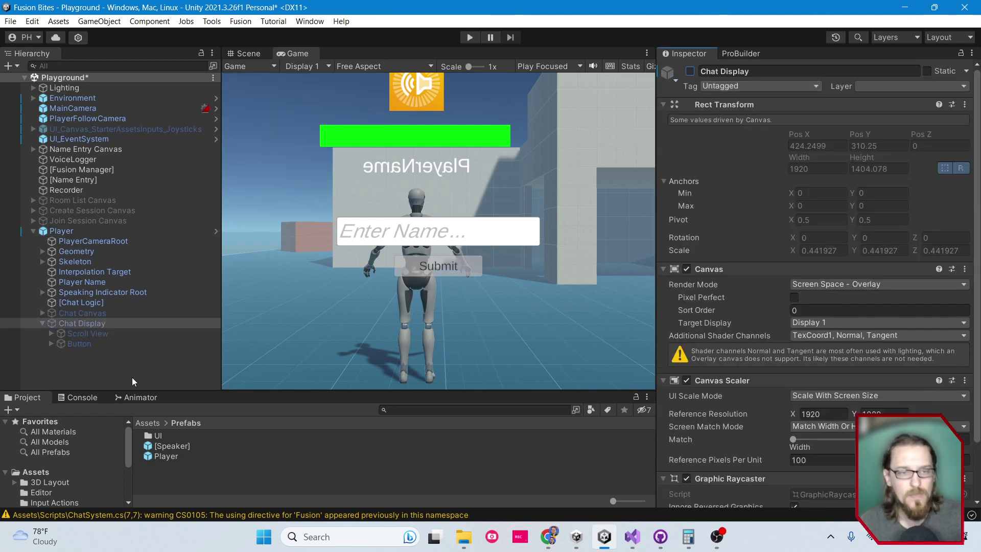
pyautogui.hotkey('ctrl', 's')
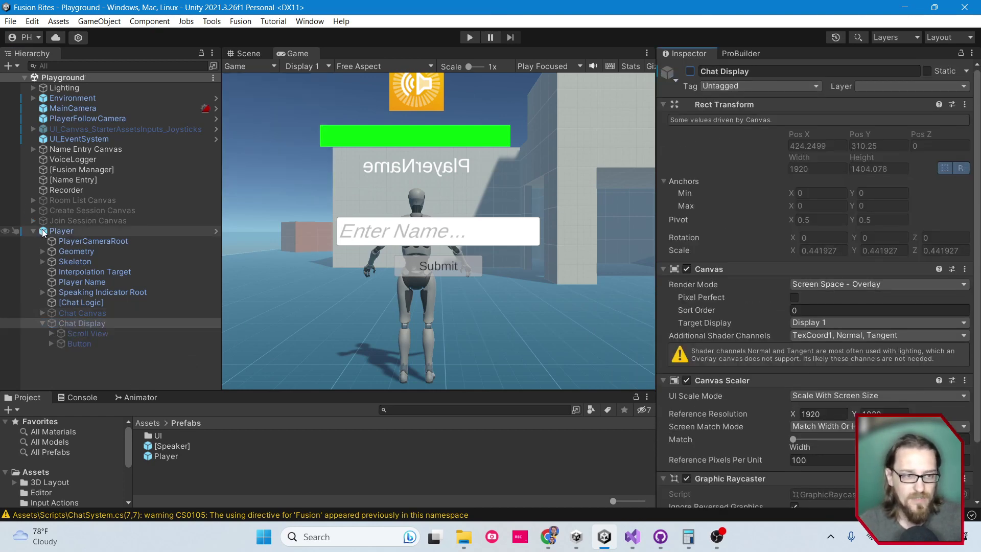
# Review the Player instance's prefab overrides, then delete it from the scene
pyautogui.click(44, 232)
pyautogui.click(897, 96)
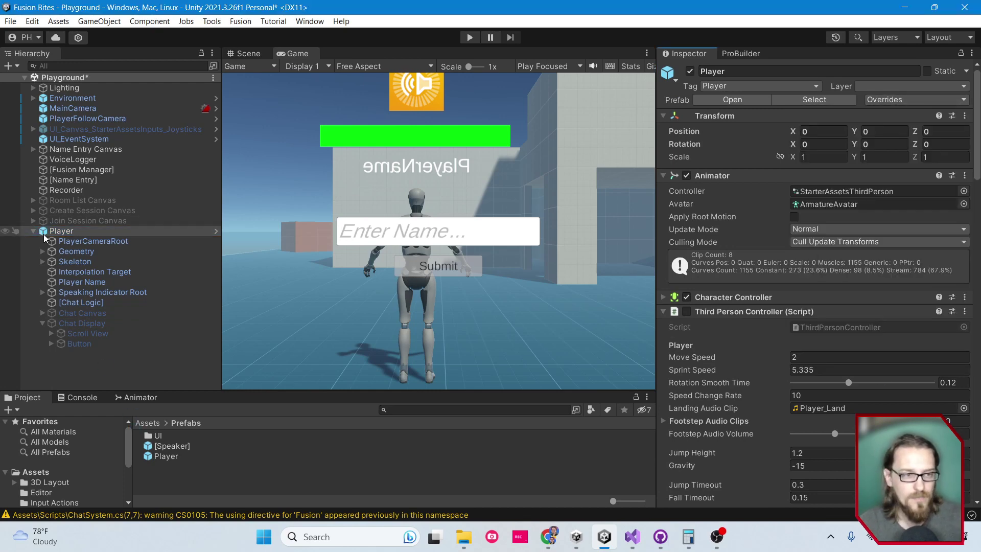
pyautogui.press('Delete')
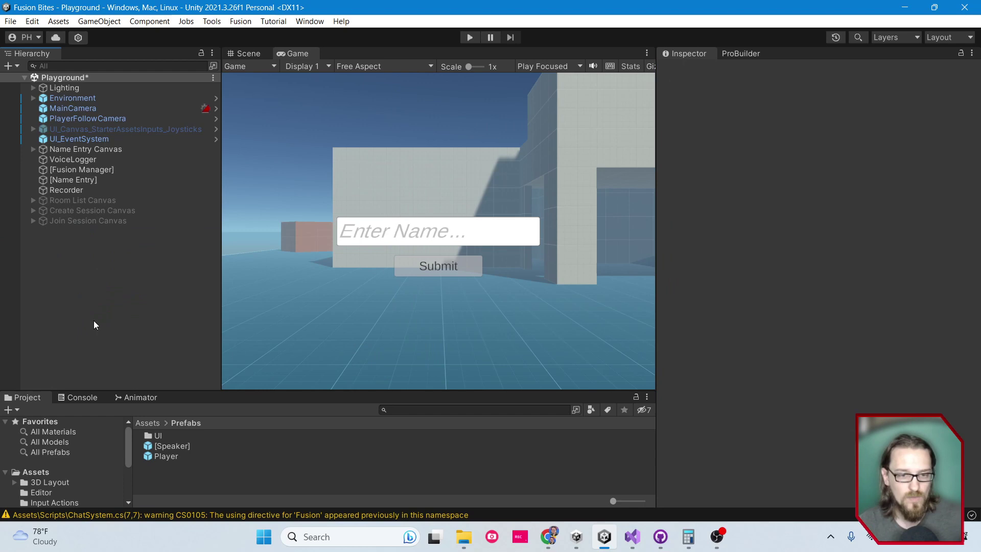
pyautogui.click(470, 38)
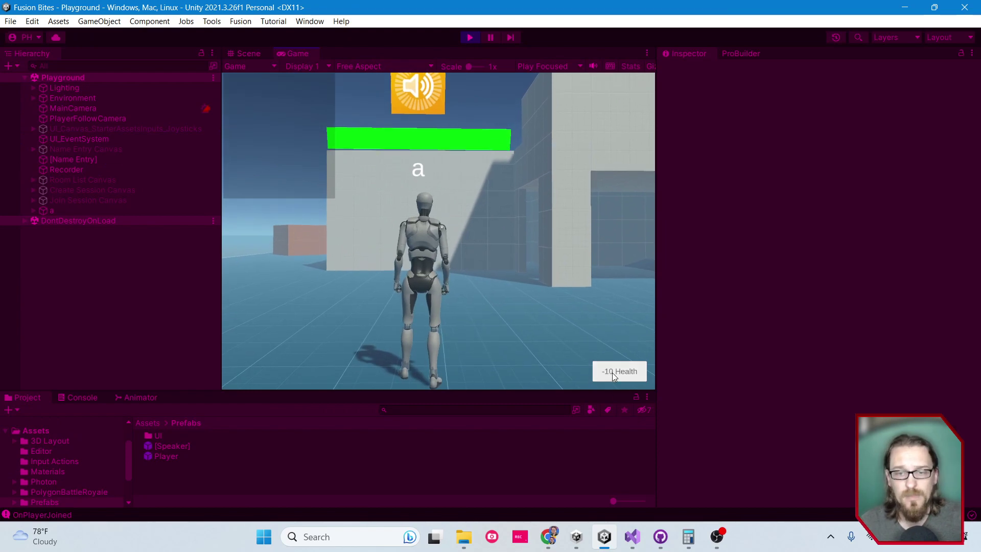
pyautogui.click(614, 373)
pyautogui.click(614, 373)
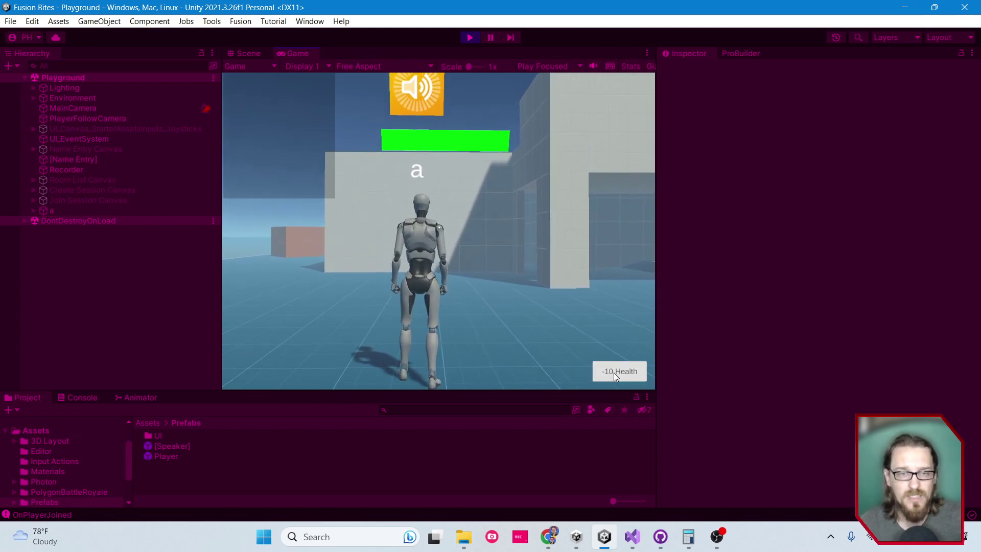
pyautogui.click(614, 372)
pyautogui.click(615, 373)
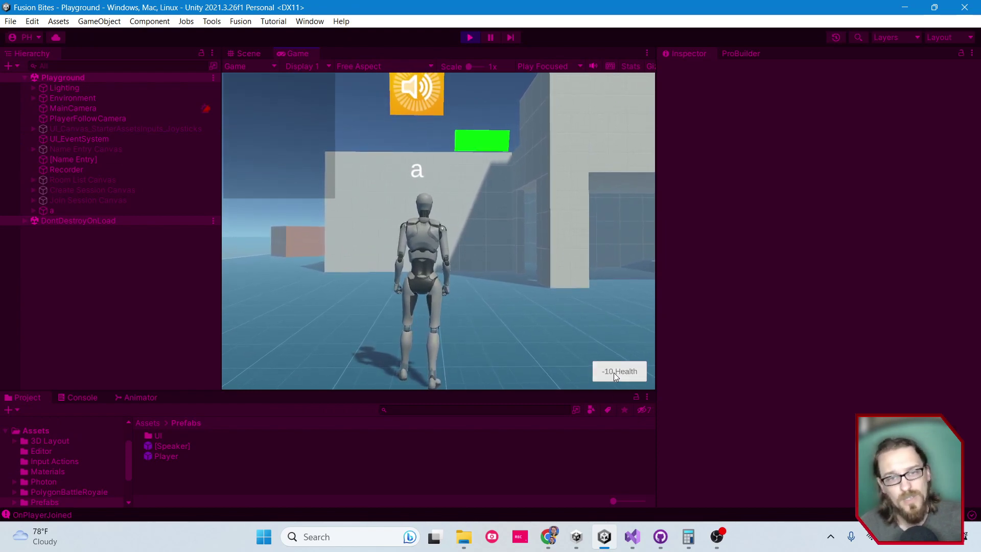
pyautogui.click(615, 373)
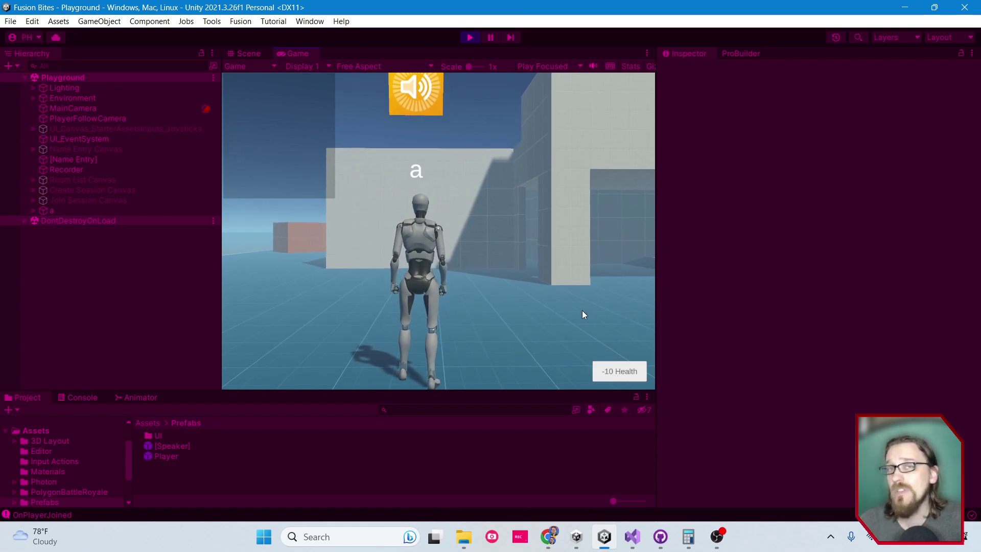
pyautogui.hotkey('ctrl', 'p')
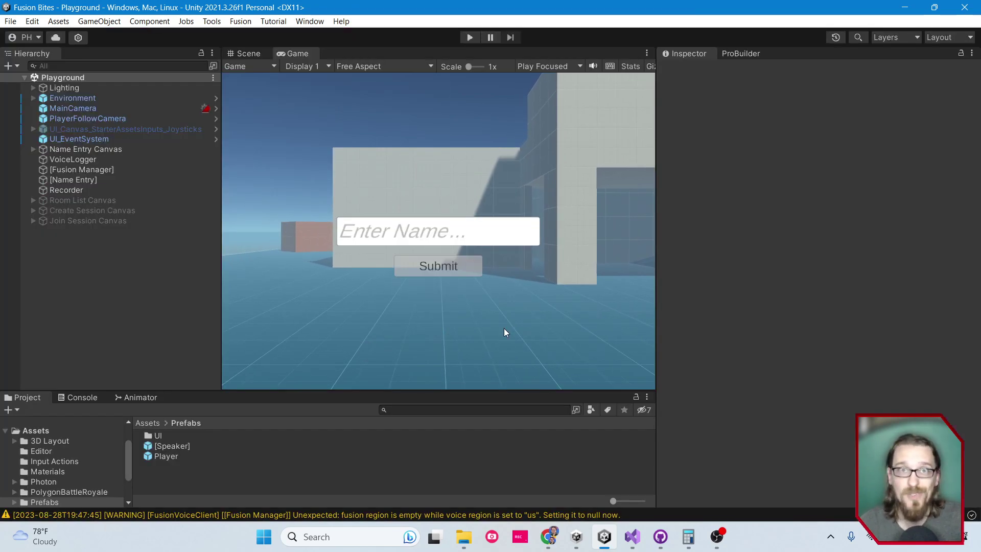
# Play in the editor alongside the Fusion Bites build, walking both players with W and S
pyautogui.hotkey('ctrl', 'p')
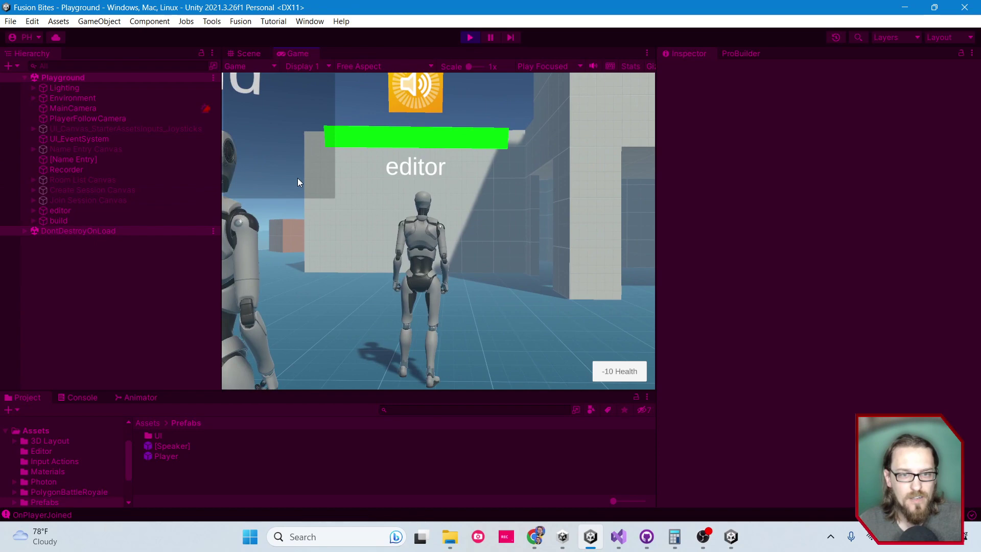
pyautogui.click(740, 543)
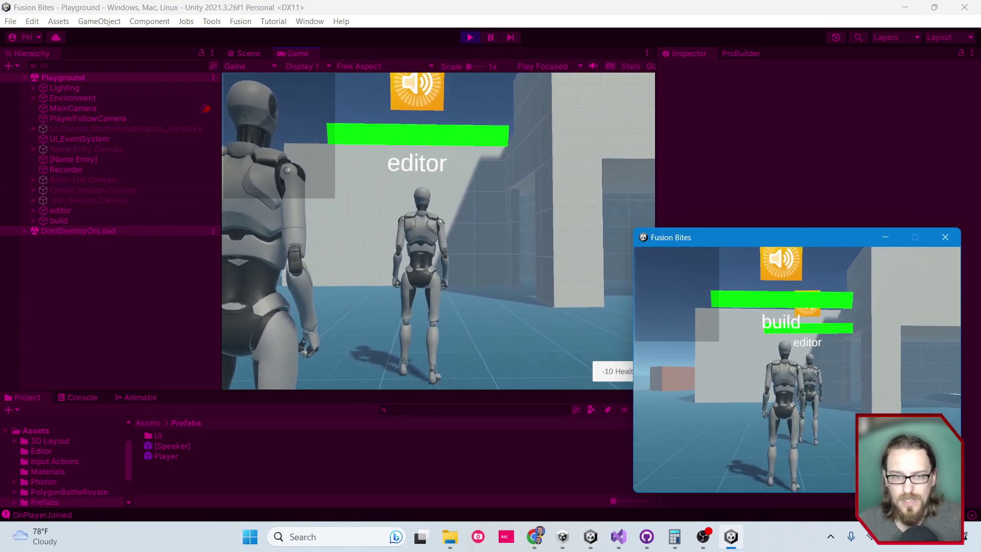
pyautogui.click(495, 288)
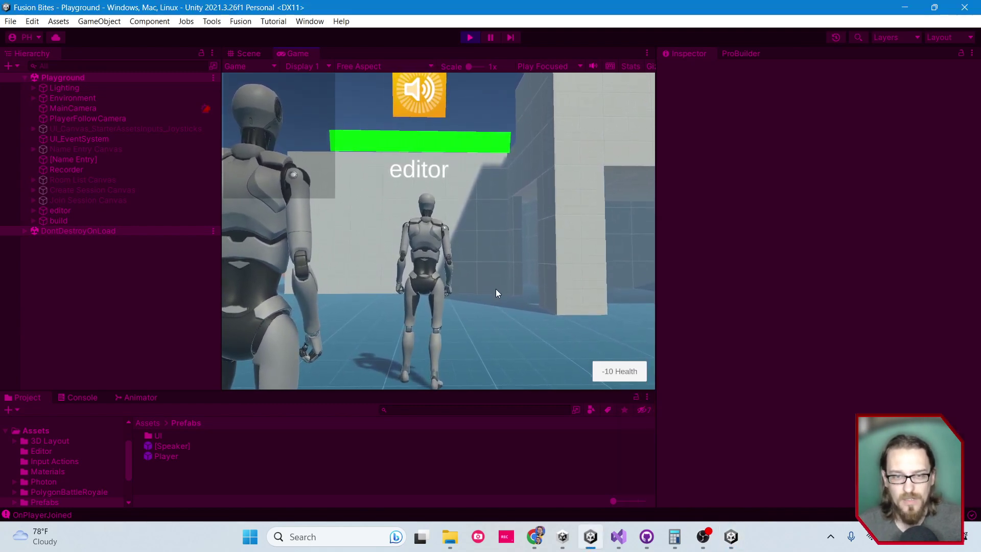
pyautogui.press('w')
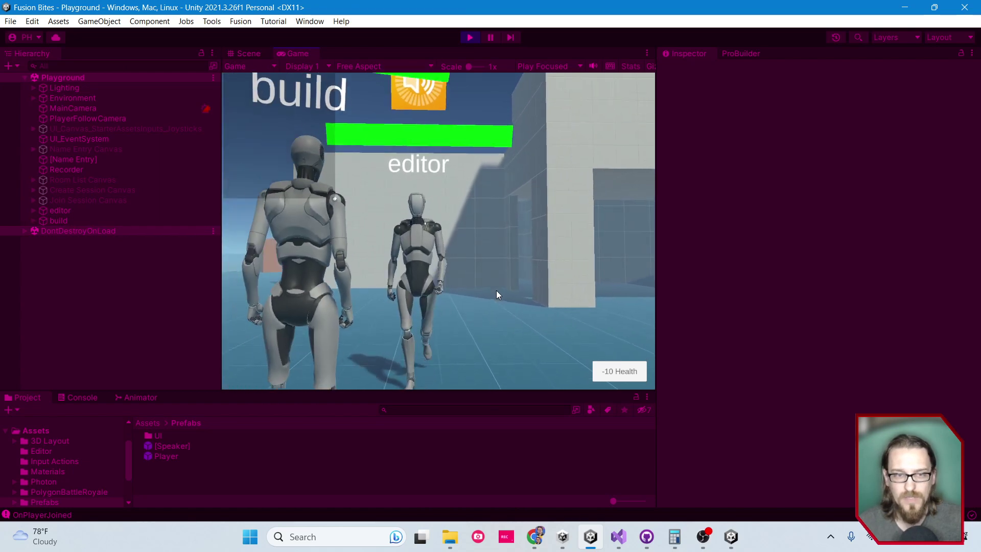
pyautogui.press('w')
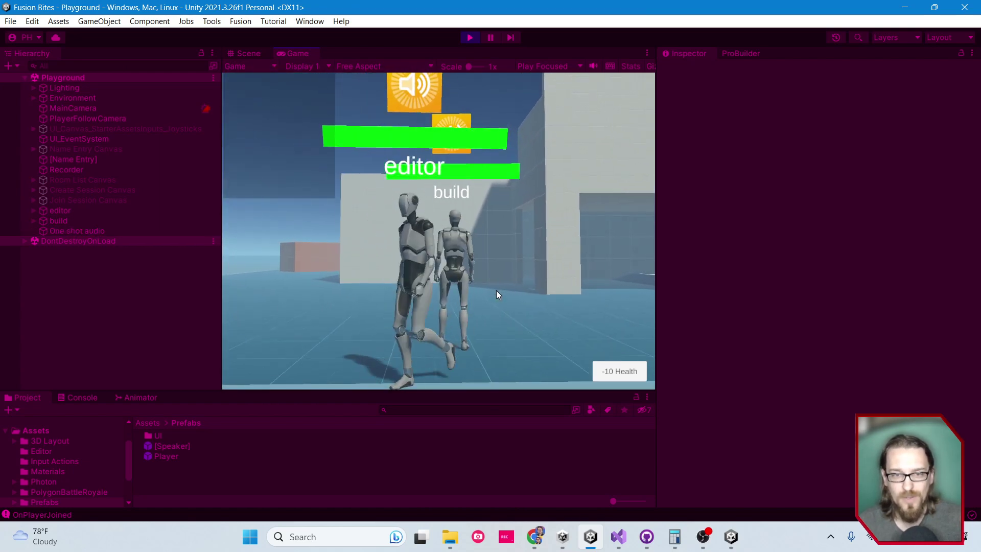
pyautogui.click(739, 537)
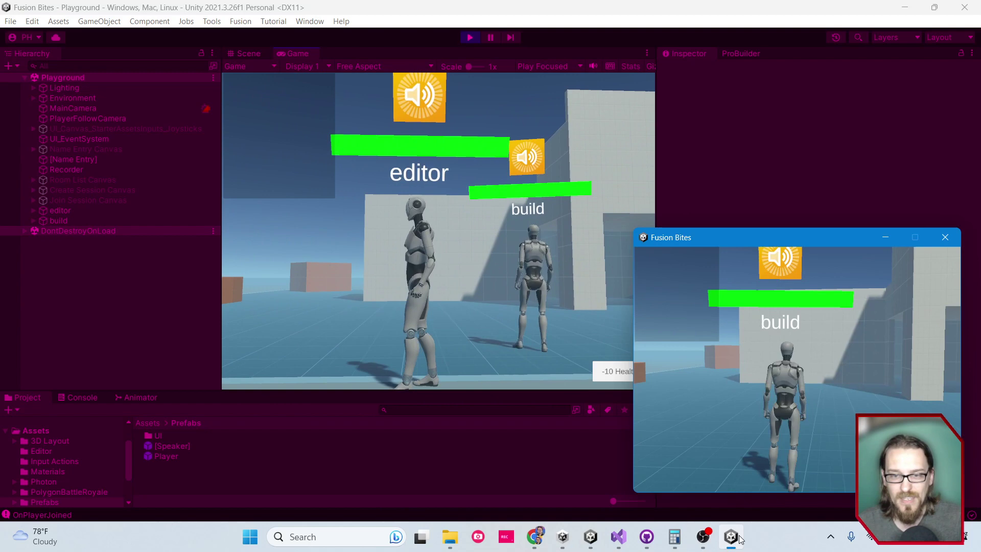
pyautogui.press('s')
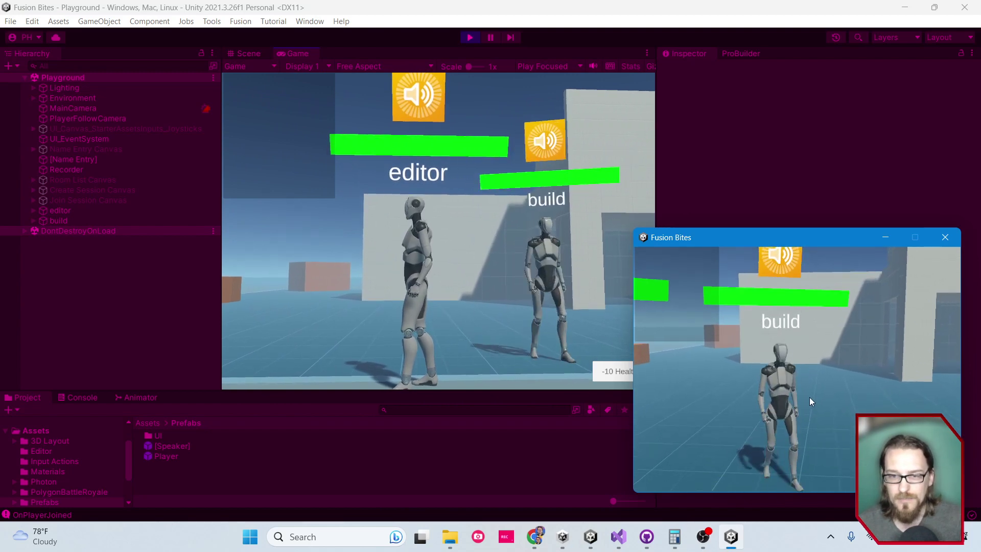
pyautogui.press('w')
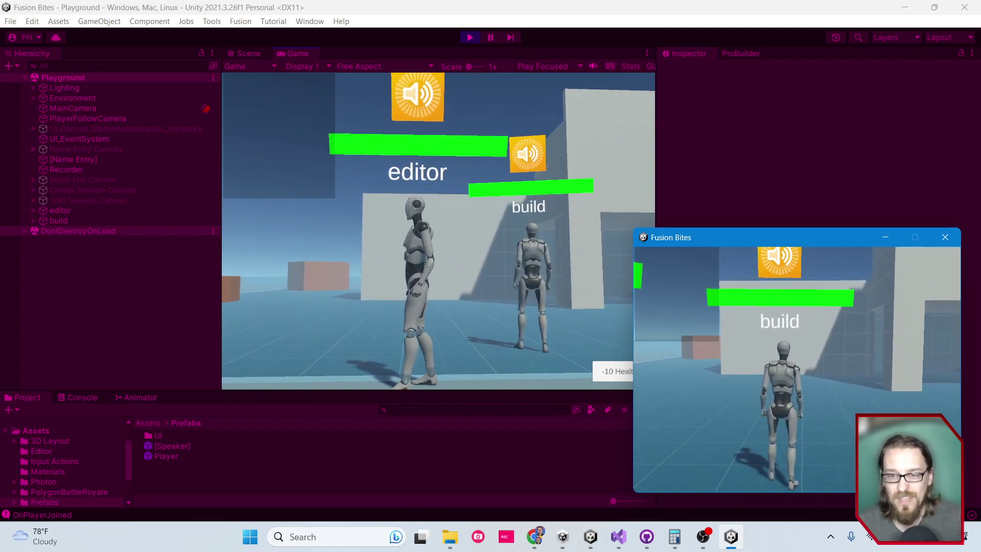